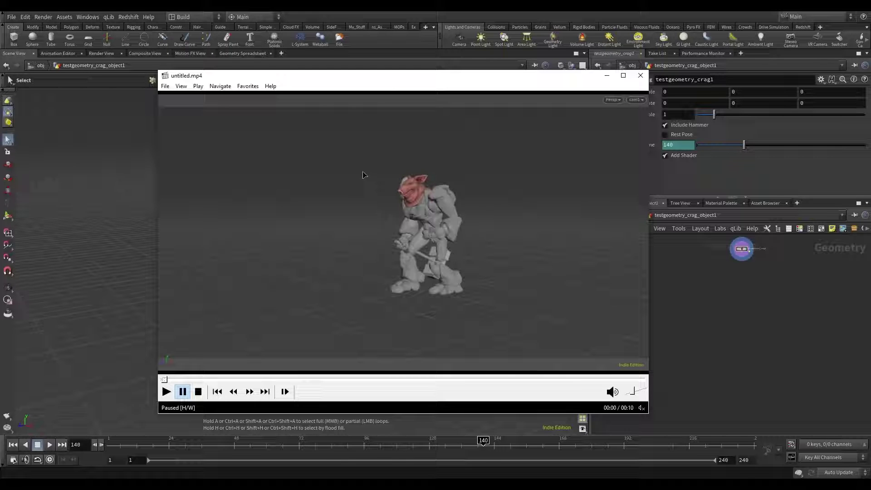
Play the preview video of the walking character with the replaced head, pause it and close the player.
{"action": "left_click", "coordinate": [167, 392]}
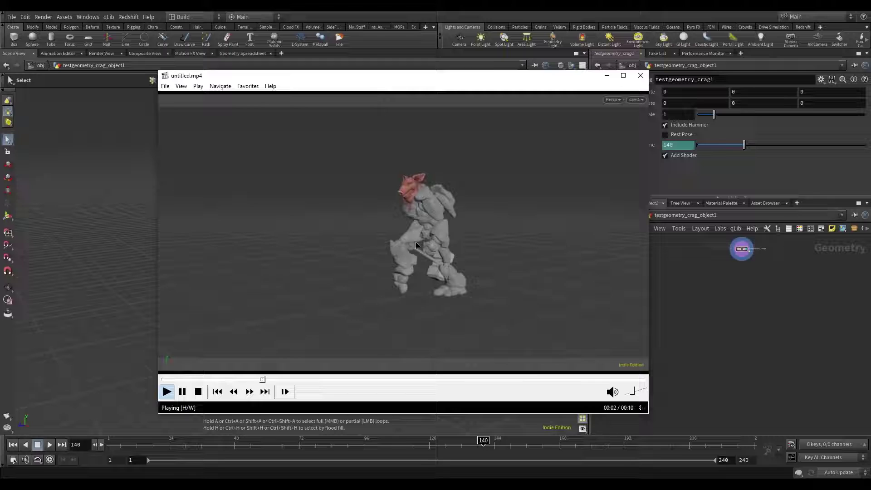
{"action": "left_click", "coordinate": [355, 281]}
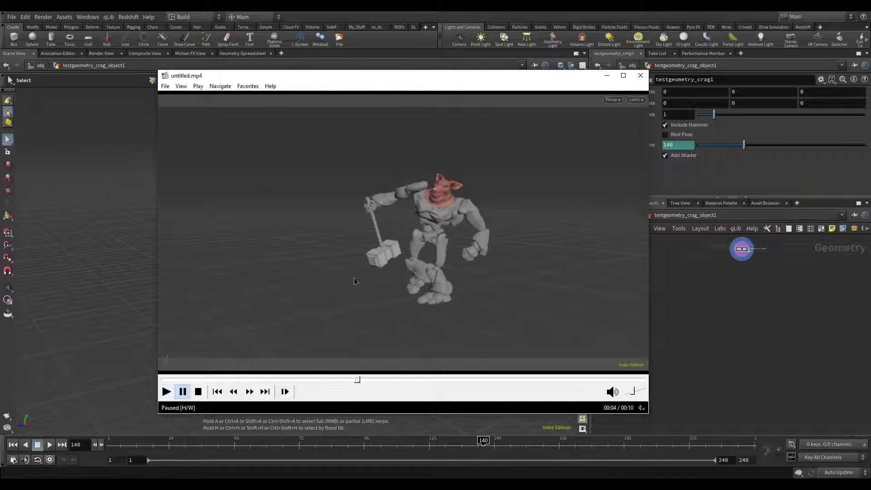
{"action": "left_click", "coordinate": [641, 76]}
{"action": "key", "text": "Escape"}
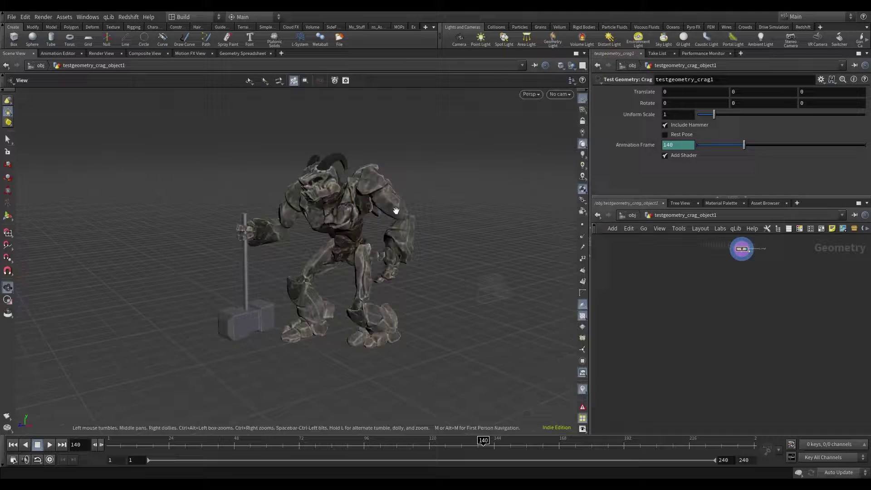
Add an Unpack node below testgeometry_crag1, wire it to that node's output and display its result.
{"action": "left_click_drag", "start_coordinate": [329, 211], "coordinate": [392, 209]}
{"action": "key", "text": "s"}
{"action": "middle_click_drag", "start_coordinate": [718, 268], "coordinate": [712, 308]}
{"action": "middle_click_drag", "start_coordinate": [731, 346], "coordinate": [699, 376]}
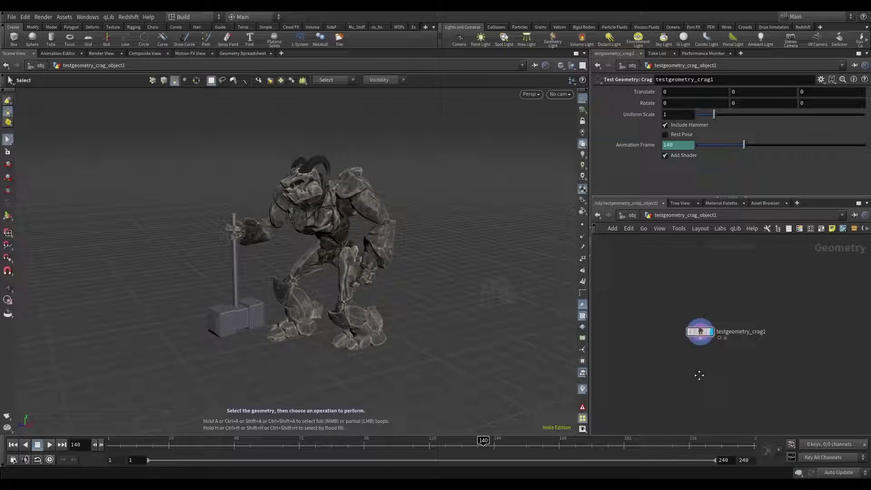
{"action": "scroll", "coordinate": [699, 363], "scroll_direction": "up", "scroll_amount": 3}
{"action": "middle_click", "coordinate": [702, 309]}
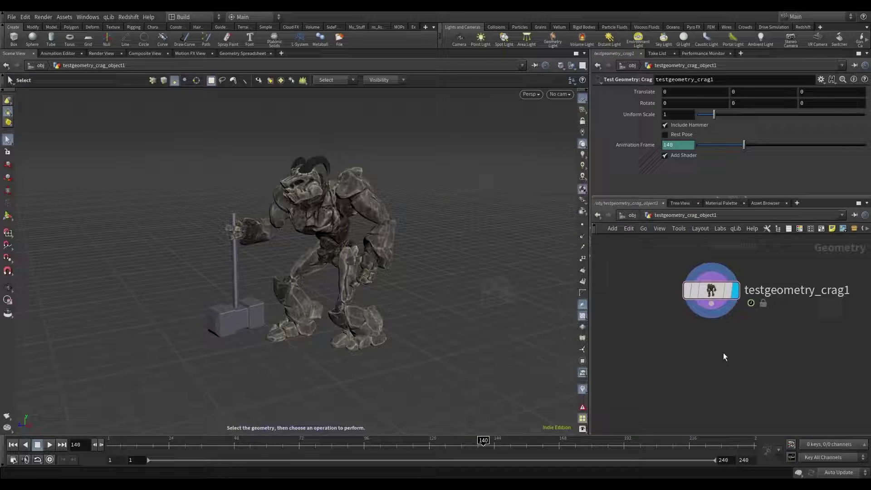
{"action": "key", "text": "Tab"}
{"action": "type", "text": "un"}
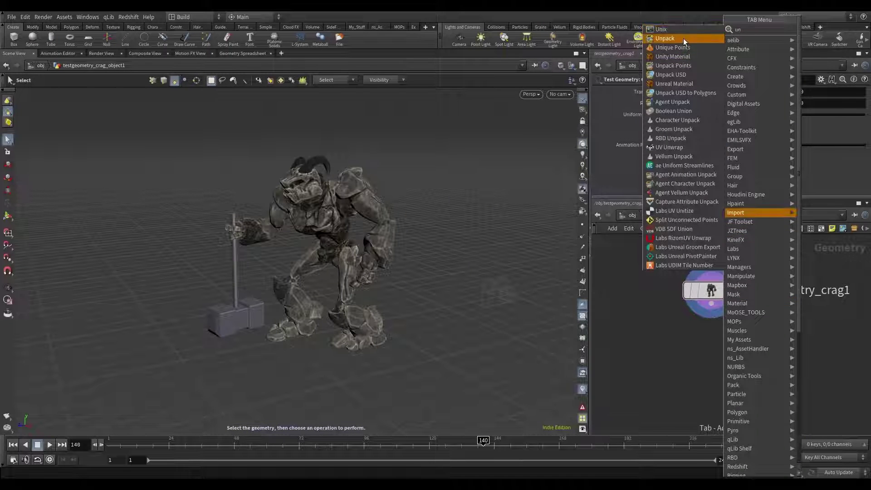
{"action": "left_click", "coordinate": [684, 38]}
{"action": "left_click", "coordinate": [714, 336]}
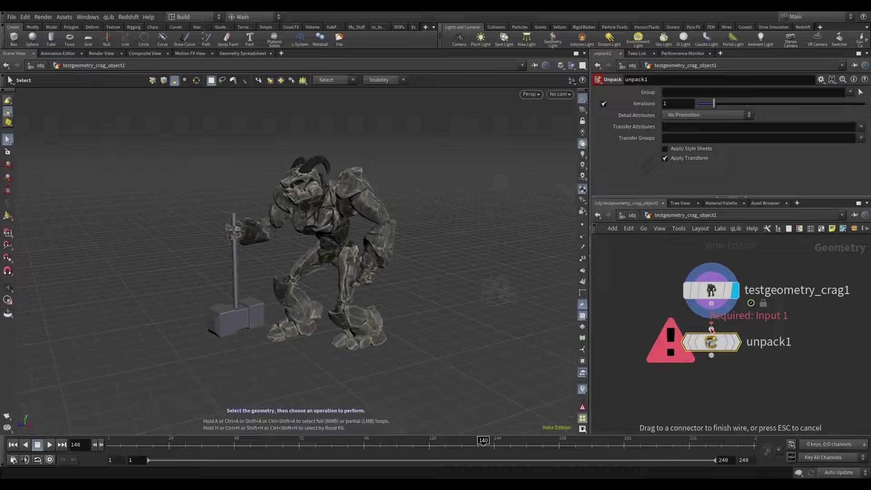
{"action": "left_click_drag", "start_coordinate": [269, 217], "coordinate": [268, 218], "text": "alt"}
{"action": "right_click_drag", "start_coordinate": [268, 218], "coordinate": [275, 202], "text": "alt"}
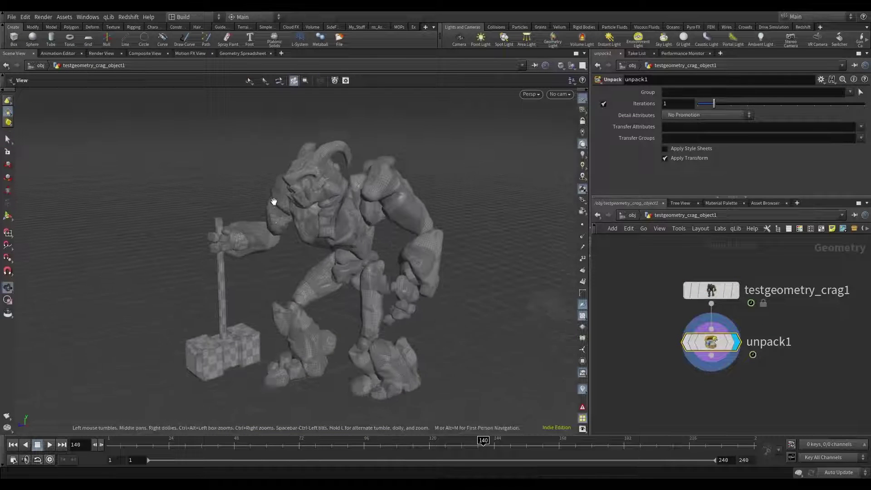
{"action": "middle_click_drag", "start_coordinate": [274, 202], "coordinate": [271, 249], "text": "alt"}
{"action": "left_click", "coordinate": [7, 164]}
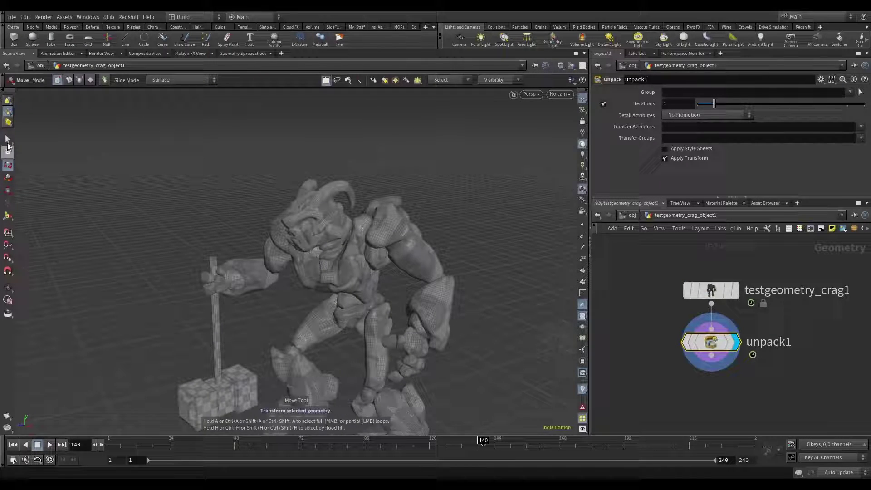
{"action": "left_click_drag", "start_coordinate": [379, 232], "coordinate": [379, 212], "text": "alt"}
{"action": "scroll", "coordinate": [292, 232], "scroll_direction": "up", "scroll_amount": 5, "text": "alt"}
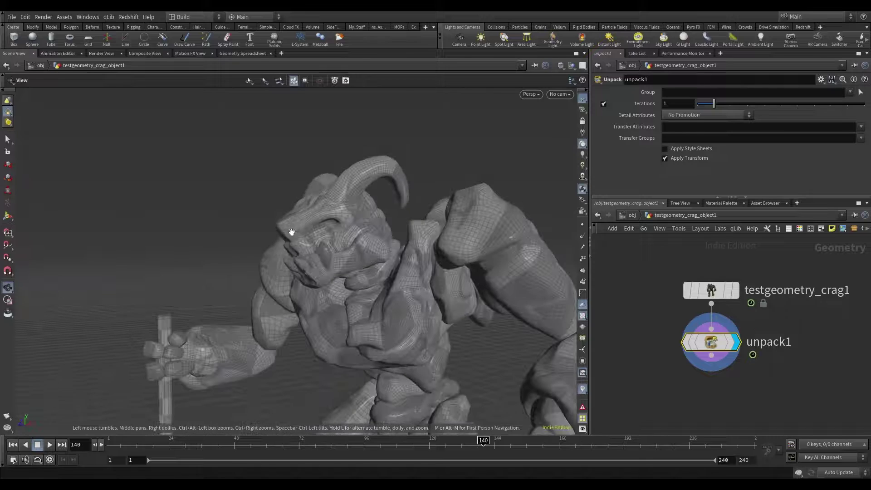
{"action": "middle_click_drag", "start_coordinate": [292, 233], "coordinate": [296, 242], "text": "alt"}
{"action": "double_click", "coordinate": [356, 197]}
{"action": "double_click", "coordinate": [342, 225], "text": "shift"}
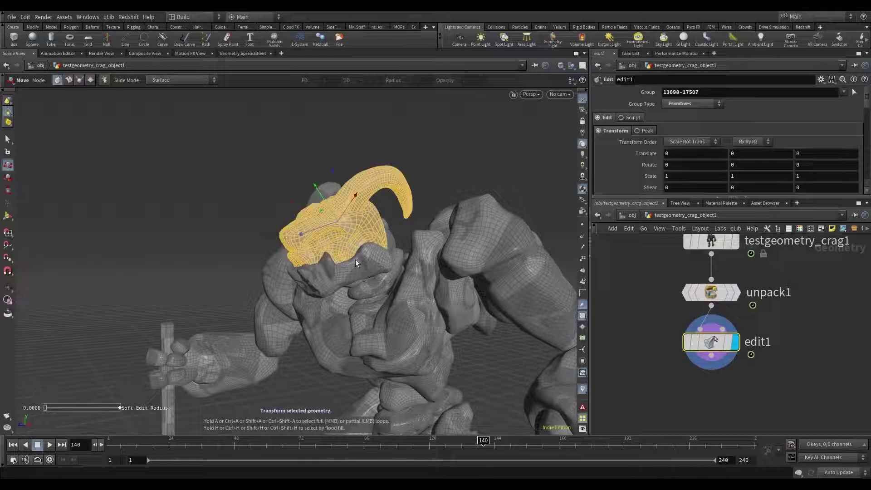
{"action": "double_click", "coordinate": [356, 260], "text": "shift"}
{"action": "left_click_drag", "start_coordinate": [395, 224], "coordinate": [451, 160], "text": "alt"}
{"action": "double_click", "coordinate": [268, 210], "text": "shift"}
{"action": "left_click_drag", "start_coordinate": [269, 211], "coordinate": [324, 243], "text": "alt"}
{"action": "double_click", "coordinate": [295, 295], "text": "shift"}
{"action": "key", "text": "ctrl+z"}
{"action": "key", "text": "ctrl+z"}
{"action": "key", "text": "ctrl+z"}
{"action": "key", "text": "ctrl+z"}
{"action": "key", "text": "ctrl+z"}
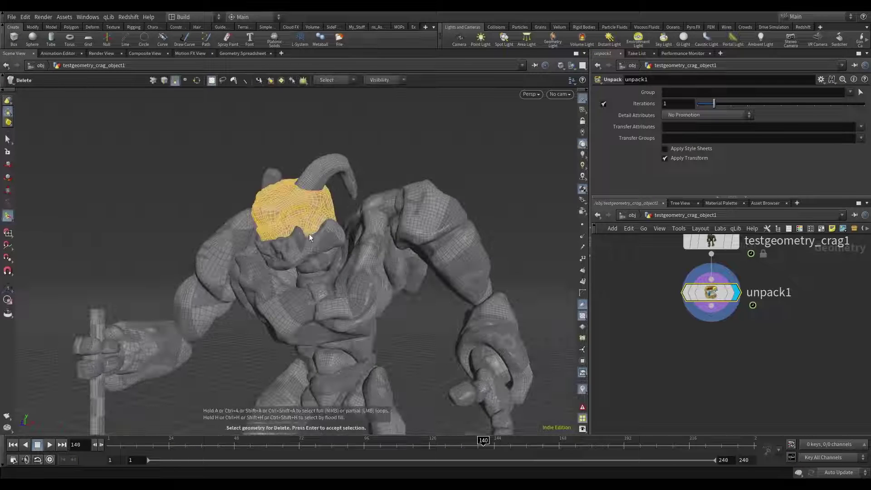
Isolate the character's head, horns and jaw with a Blast node set to Delete Non Selected.
{"action": "left_click", "coordinate": [309, 233], "text": "shift"}
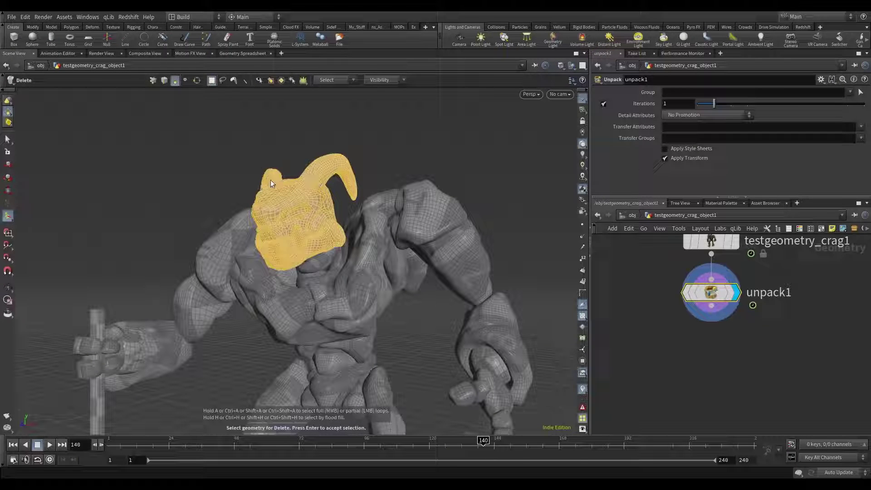
{"action": "key", "text": "Return"}
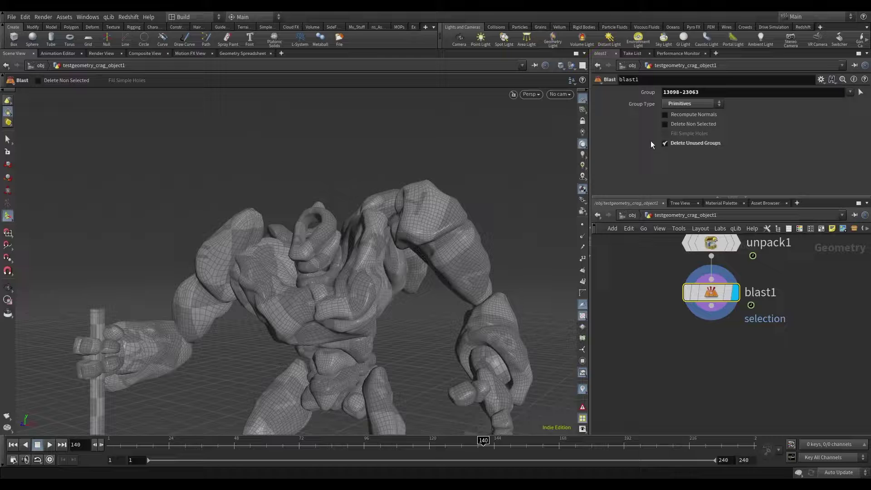
{"action": "left_click", "coordinate": [665, 125]}
{"action": "left_click_drag", "start_coordinate": [371, 250], "coordinate": [313, 272], "text": "alt"}
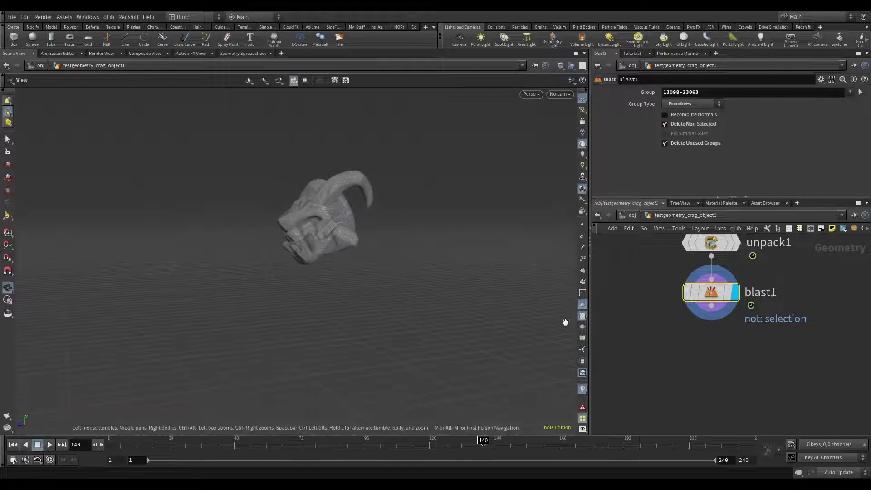
Add a Time Shift node below blast1 and connect blast1's output to its input.
{"action": "mouse_move", "coordinate": [730, 369]}
{"action": "middle_mouse_down"}
{"action": "mouse_move", "coordinate": [732, 405]}
{"action": "mouse_move", "coordinate": [706, 365]}
{"action": "mouse_move", "coordinate": [716, 370]}
{"action": "middle_mouse_up"}
{"action": "scroll", "coordinate": [732, 405], "scroll_direction": "down", "scroll_amount": 5}
{"action": "scroll", "coordinate": [705, 377], "scroll_direction": "up", "scroll_amount": 1}
{"action": "key", "text": "Tab"}
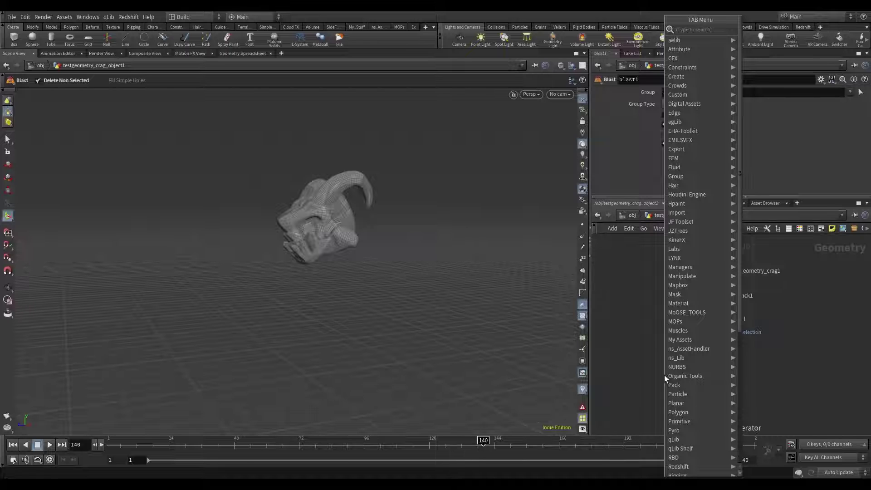
{"action": "type", "text": "time"}
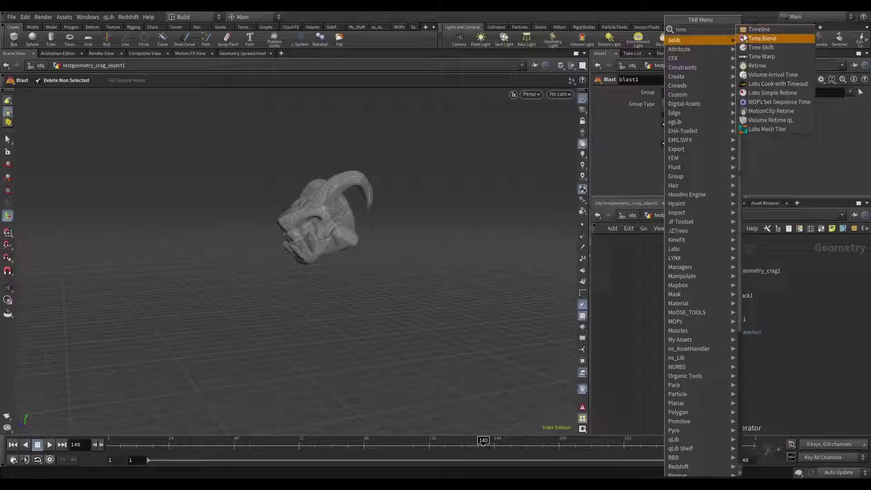
{"action": "left_click", "coordinate": [758, 47]}
{"action": "left_click", "coordinate": [641, 379]}
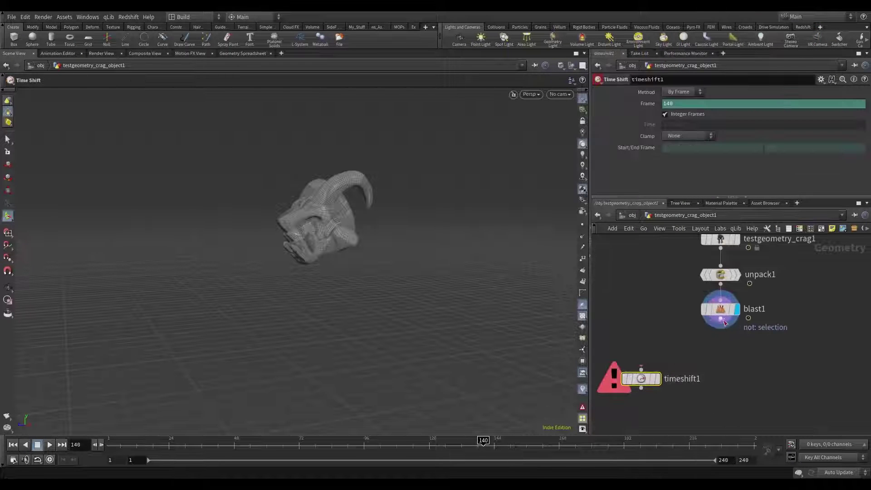
{"action": "left_click_drag", "start_coordinate": [721, 319], "coordinate": [642, 368]}
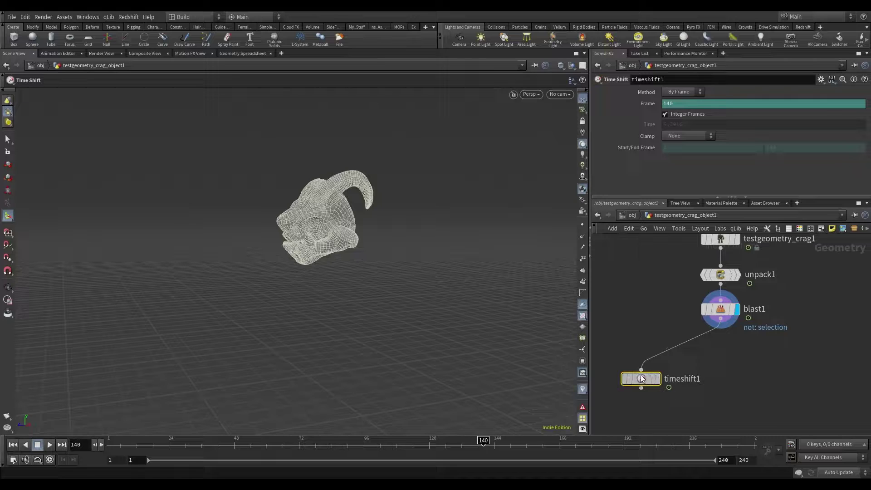
Remove the animated channel from timeshift1's Frame parameter and set the frame to 1.
{"action": "right_click", "coordinate": [639, 105]}
{"action": "left_click", "coordinate": [659, 217]}
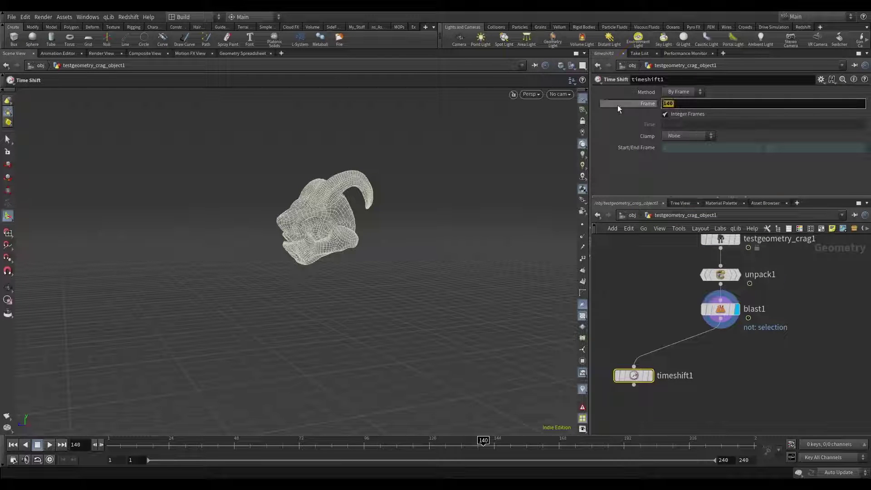
{"action": "left_click", "coordinate": [752, 387]}
{"action": "middle_click_drag", "start_coordinate": [718, 397], "coordinate": [724, 359]}
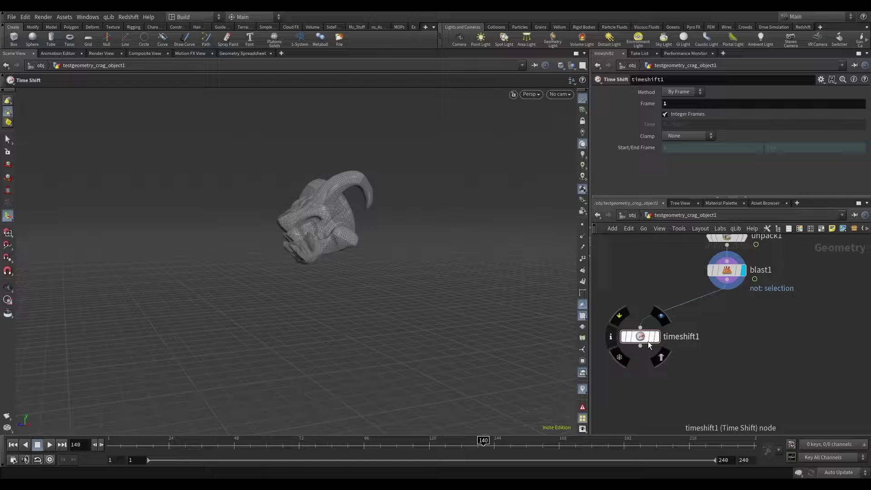
Create a reference copy of timeshift1 fed by blast1, and make timeshift1 the displayed node.
{"action": "mouse_move", "coordinate": [642, 339]}
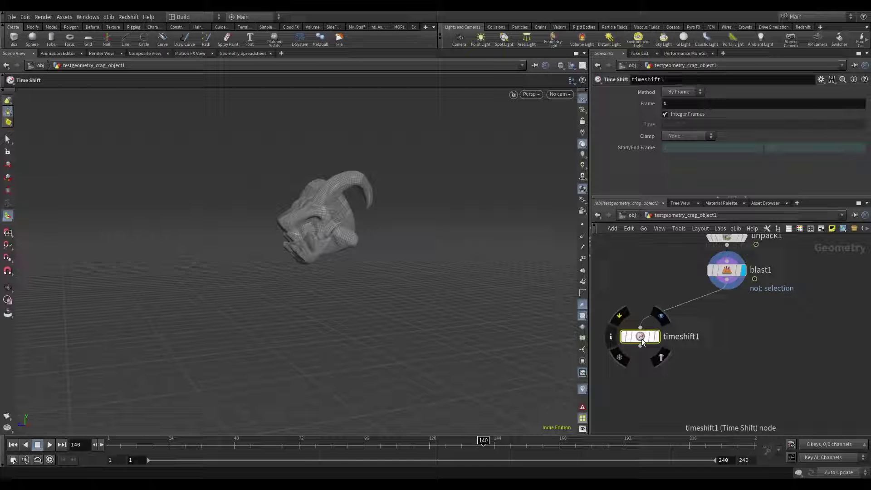
{"action": "left_click_drag", "start_coordinate": [642, 340], "coordinate": [799, 341], "text": "alt"}
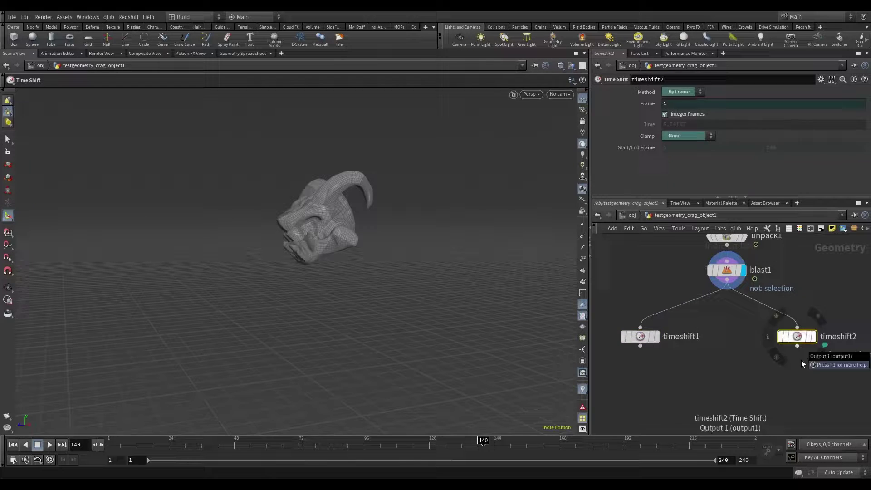
{"action": "left_click", "coordinate": [802, 385]}
{"action": "middle_click_drag", "start_coordinate": [802, 385], "coordinate": [718, 370]}
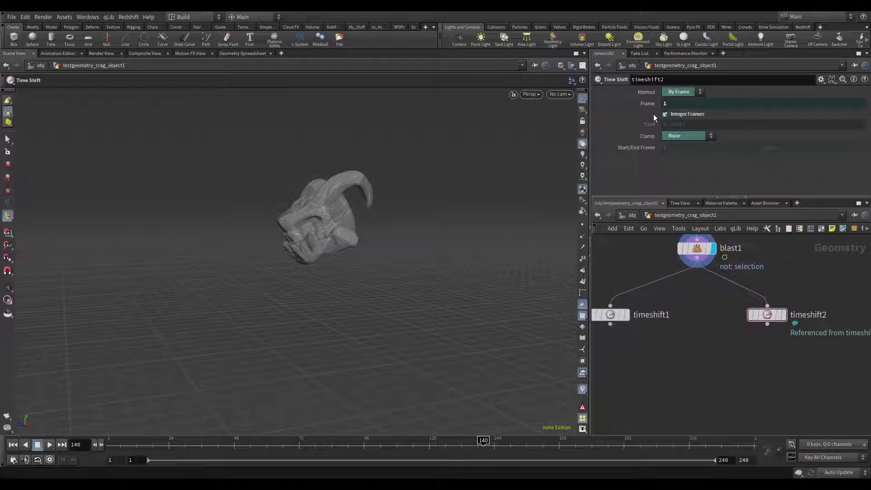
{"action": "middle_click_drag", "start_coordinate": [614, 323], "coordinate": [648, 310]}
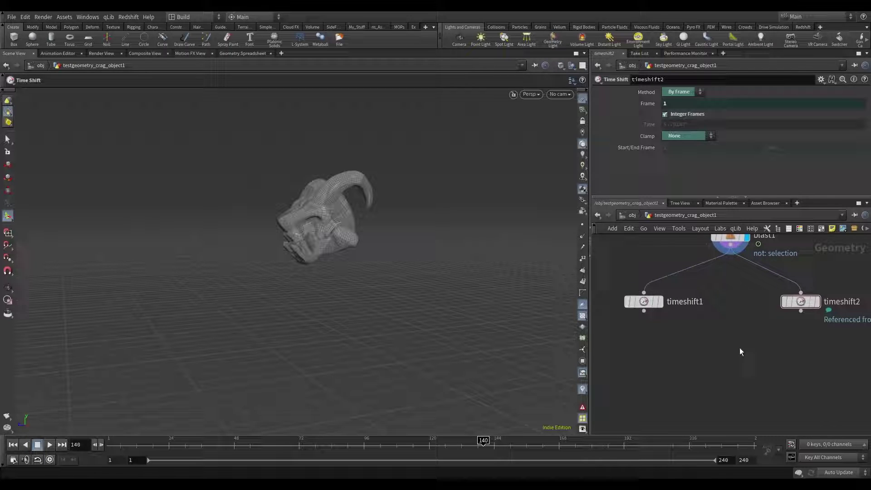
{"action": "left_click", "coordinate": [683, 299]}
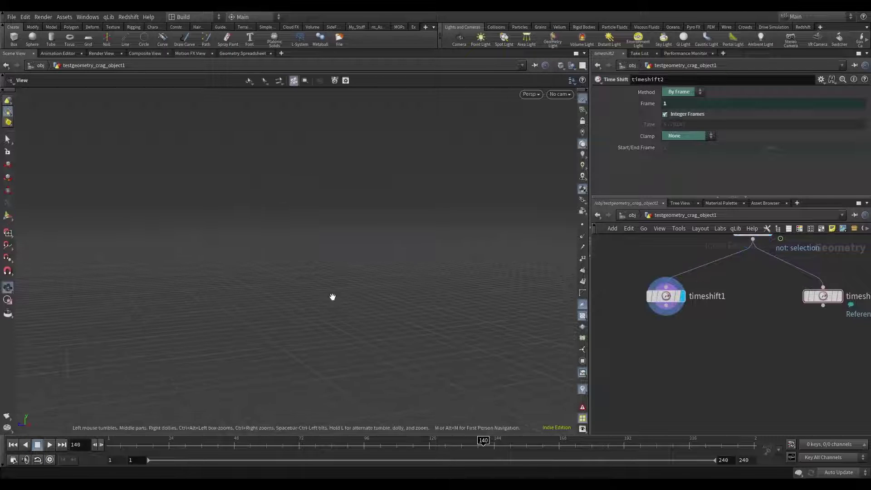
{"action": "middle_click_drag", "start_coordinate": [717, 382], "coordinate": [650, 394]}
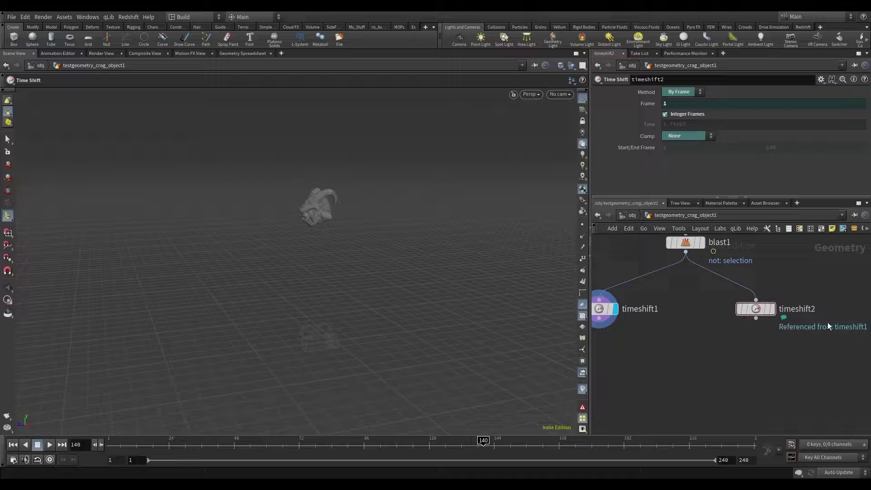
{"action": "left_click_drag", "start_coordinate": [761, 310], "coordinate": [776, 311]}
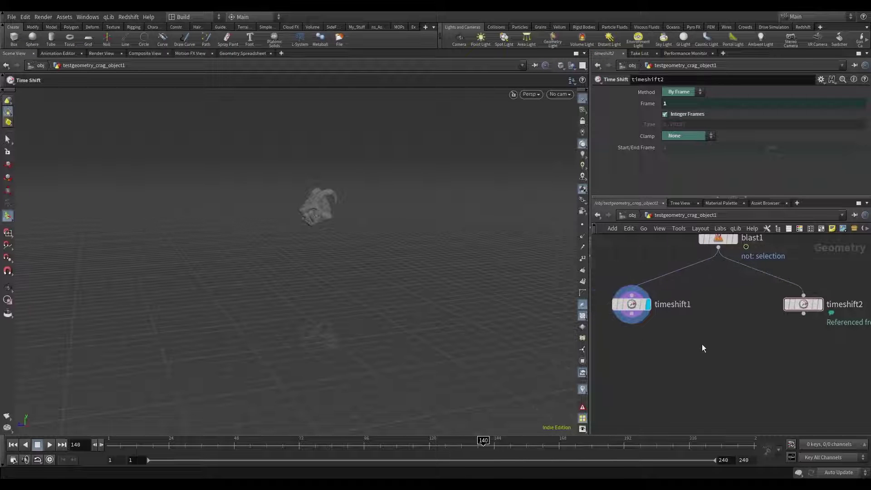
Add an Extract Transform (Utility) node between and below the two Time Shift nodes.
{"action": "key", "text": "Tab"}
{"action": "type", "text": "ex"}
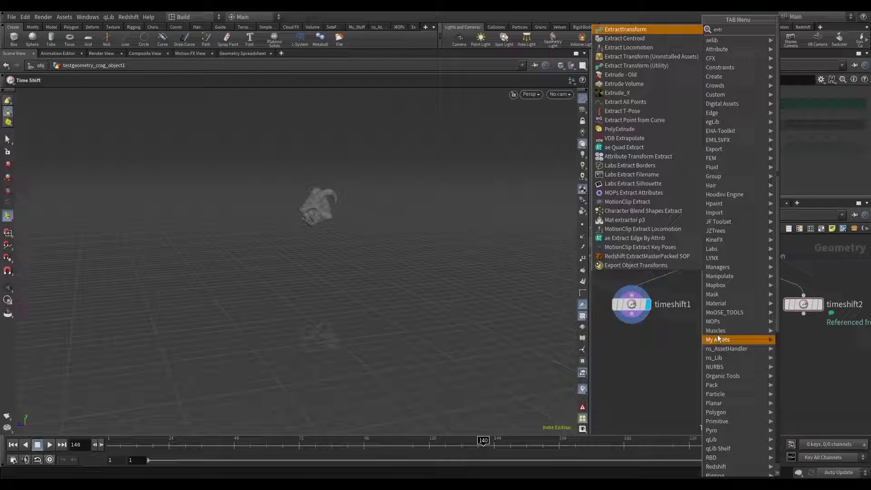
{"action": "mouse_move", "coordinate": [715, 211]}
{"action": "left_click", "coordinate": [641, 65]}
{"action": "left_click", "coordinate": [759, 346]}
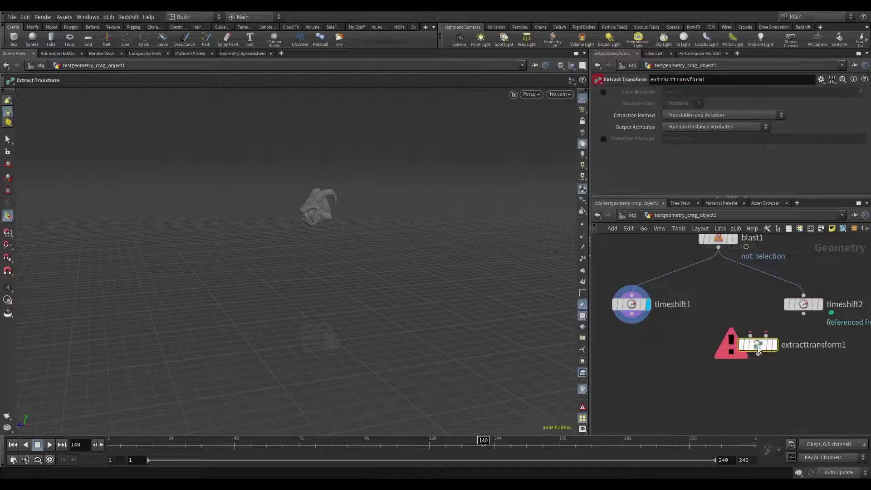
Connect blast1 to the first and timeshift2 to the second input of extracttransform1, and display that node.
{"action": "left_click_drag", "start_coordinate": [719, 249], "coordinate": [750, 336]}
{"action": "left_click_drag", "start_coordinate": [760, 347], "coordinate": [804, 314]}
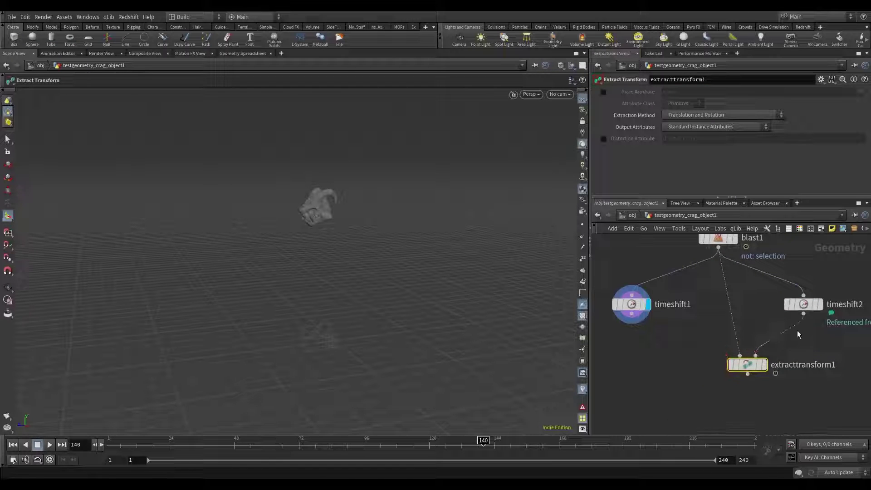
{"action": "left_click", "coordinate": [764, 365]}
{"action": "mouse_move", "coordinate": [380, 302]}
{"action": "left_mouse_down", "text": "alt"}
{"action": "mouse_move", "coordinate": [370, 286]}
{"action": "mouse_move", "coordinate": [378, 305]}
{"action": "left_mouse_up", "text": "alt"}
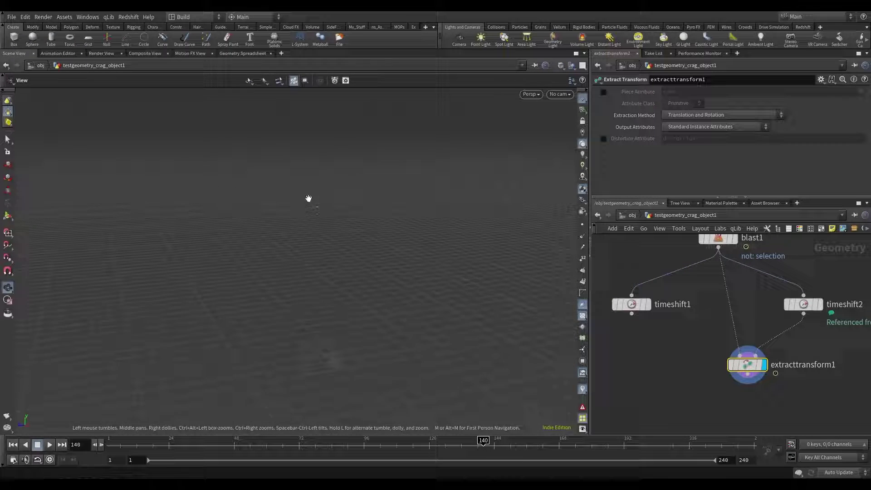
Reposition timeshift1 and extracttransform1 in the network and display timeshift1's head geometry.
{"action": "middle_click_drag", "start_coordinate": [669, 395], "coordinate": [701, 364]}
{"action": "mouse_move", "coordinate": [663, 277]}
{"action": "left_click_drag", "start_coordinate": [664, 277], "coordinate": [642, 294]}
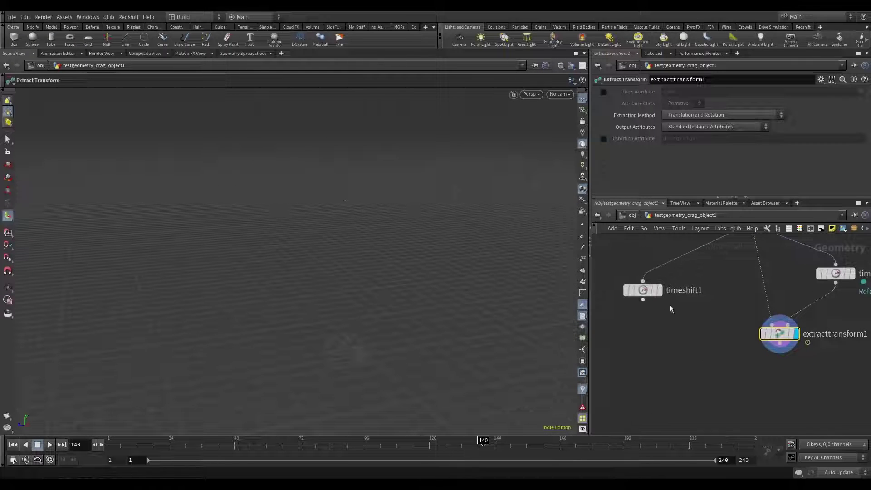
{"action": "left_click_drag", "start_coordinate": [782, 337], "coordinate": [772, 337]}
{"action": "middle_click_drag", "start_coordinate": [646, 349], "coordinate": [709, 362]}
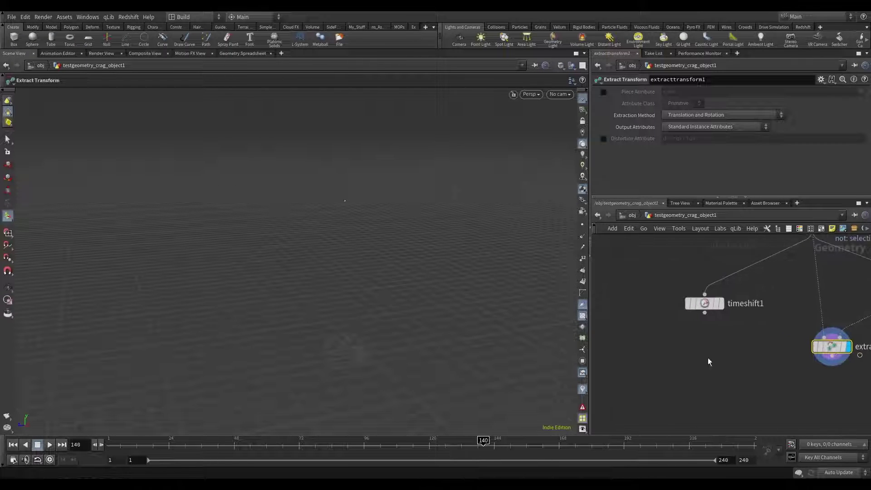
{"action": "left_click", "coordinate": [721, 303]}
{"action": "key", "text": "Escape"}
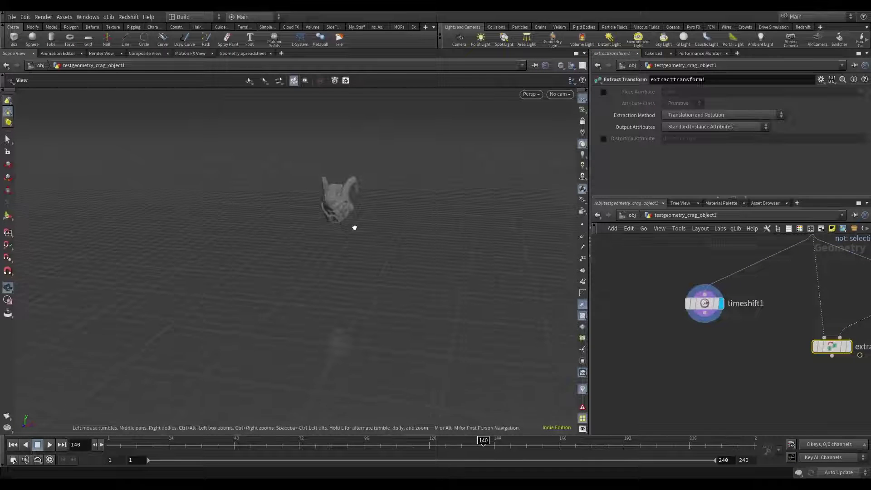
Add a Match Size node below timeshift1, feed it from timeshift1, and display it.
{"action": "left_click_drag", "start_coordinate": [354, 227], "coordinate": [238, 212], "text": "alt"}
{"action": "mouse_move", "coordinate": [664, 360]}
{"action": "middle_mouse_down"}
{"action": "mouse_move", "coordinate": [661, 369]}
{"action": "mouse_move", "coordinate": [654, 355]}
{"action": "middle_mouse_up"}
{"action": "key", "text": "Tab"}
{"action": "type", "text": "mat"}
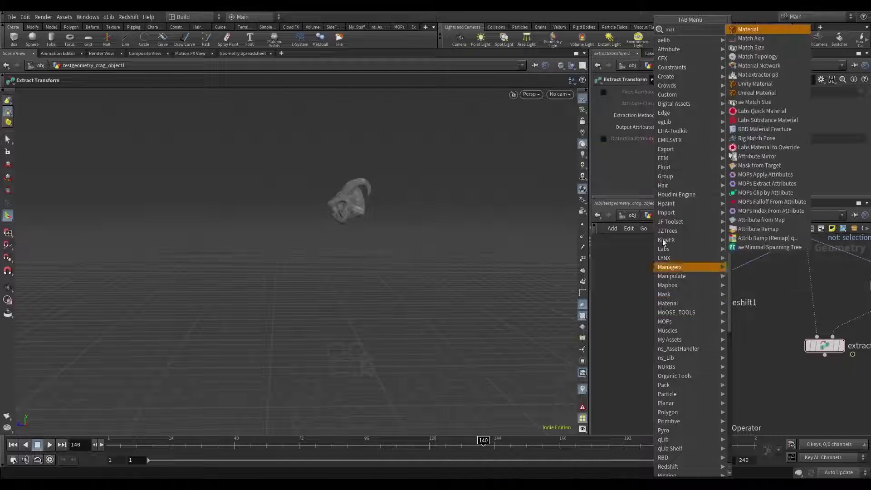
{"action": "left_click", "coordinate": [750, 48]}
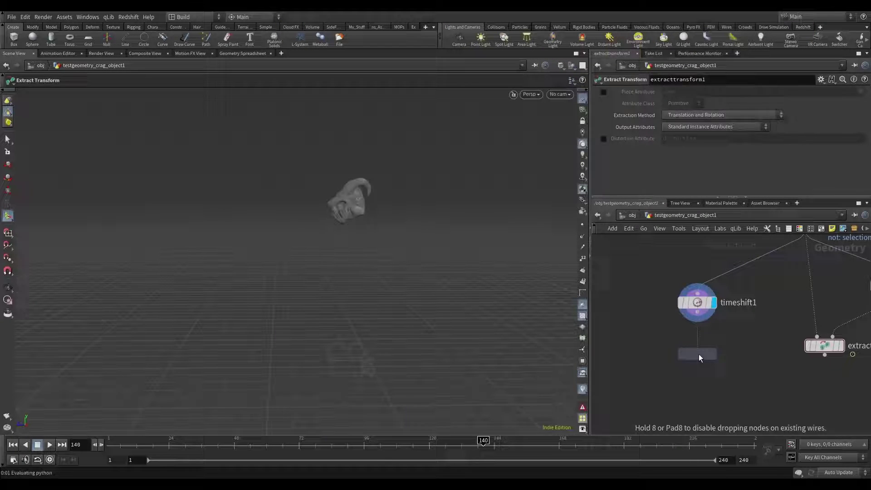
{"action": "left_click", "coordinate": [699, 354]}
{"action": "left_click_drag", "start_coordinate": [698, 312], "coordinate": [690, 344]}
{"action": "left_click", "coordinate": [714, 353]}
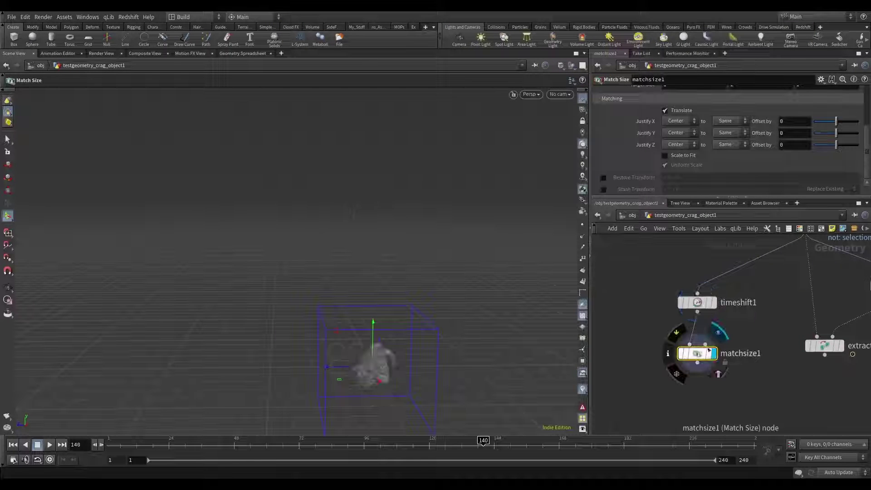
Enable Stash Transform on matchsize1 and move the node slightly closer to timeshift1.
{"action": "middle_click_drag", "start_coordinate": [492, 372], "coordinate": [424, 231], "text": "alt"}
{"action": "left_click_drag", "start_coordinate": [424, 231], "coordinate": [346, 261], "text": "alt"}
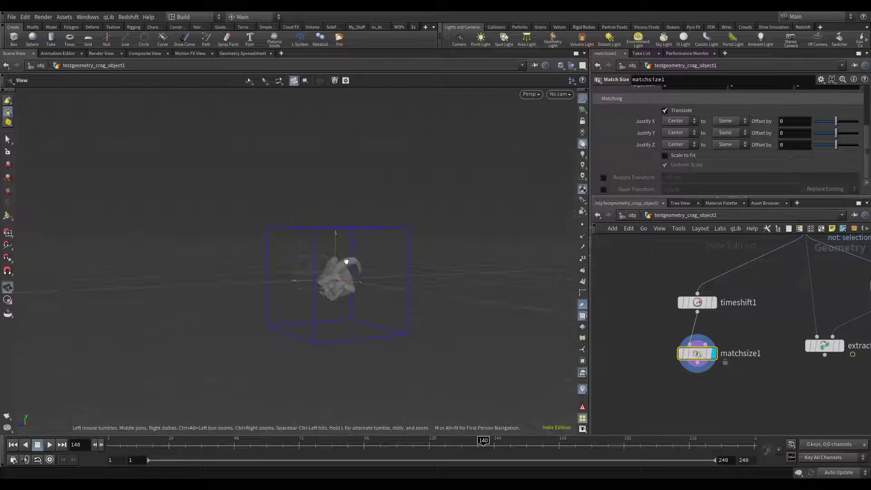
{"action": "left_click", "coordinate": [603, 191]}
{"action": "middle_click_drag", "start_coordinate": [696, 413], "coordinate": [705, 374]}
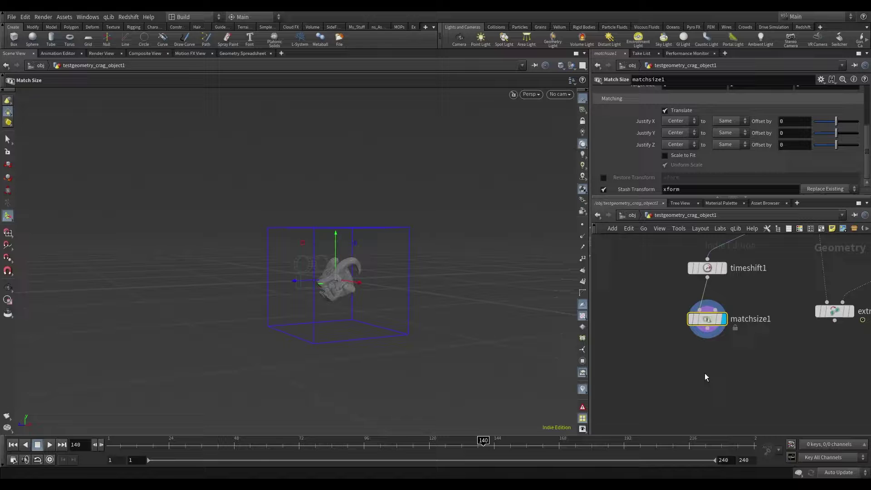
{"action": "left_click_drag", "start_coordinate": [711, 320], "coordinate": [711, 312]}
Add a Test Geometry: Pig Head node beside matchsize1.
{"action": "middle_click_drag", "start_coordinate": [646, 350], "coordinate": [736, 345]}
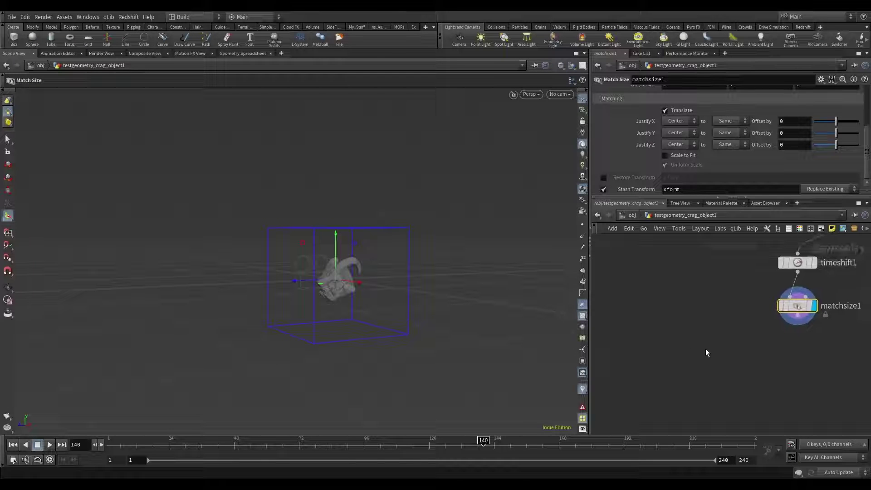
{"action": "key", "text": "Tab"}
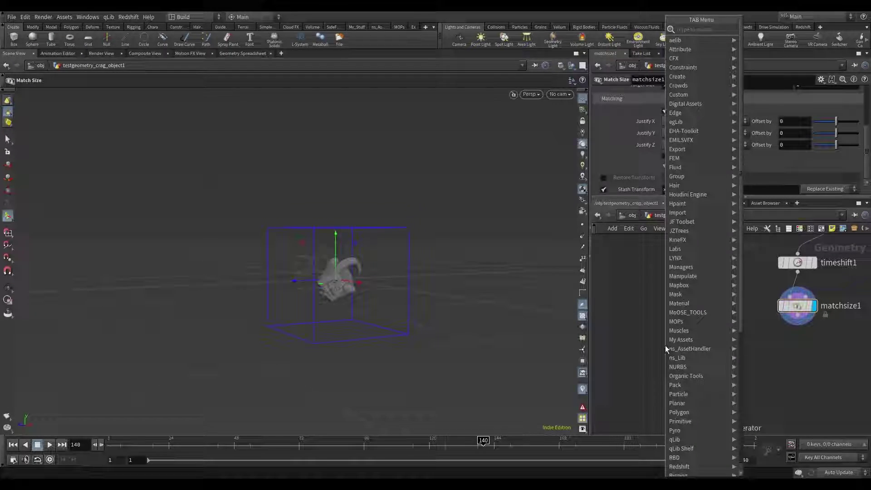
{"action": "type", "text": "pig"}
{"action": "left_click", "coordinate": [755, 32]}
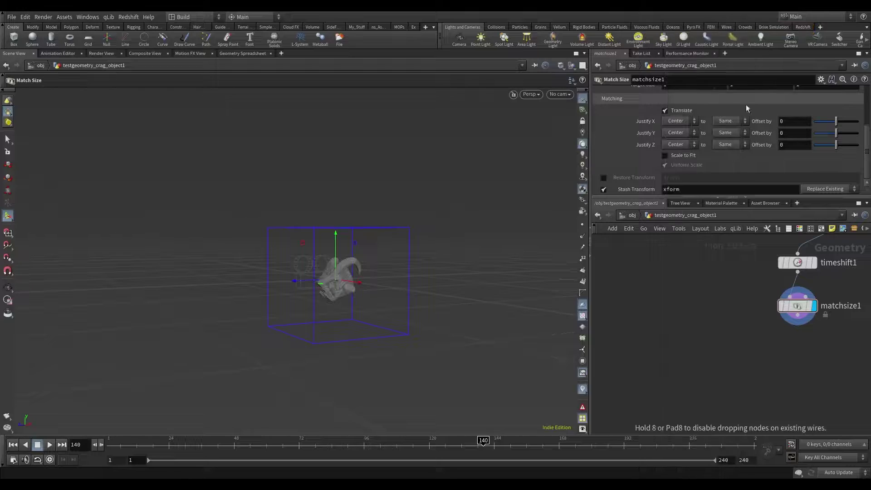
{"action": "left_click", "coordinate": [698, 304]}
{"action": "key", "text": "Escape"}
{"action": "mouse_move", "coordinate": [478, 299]}
{"action": "left_mouse_down"}
{"action": "mouse_move", "coordinate": [467, 286]}
{"action": "mouse_move", "coordinate": [491, 295]}
{"action": "left_mouse_up"}
{"action": "middle_click_drag", "start_coordinate": [703, 348], "coordinate": [685, 349]}
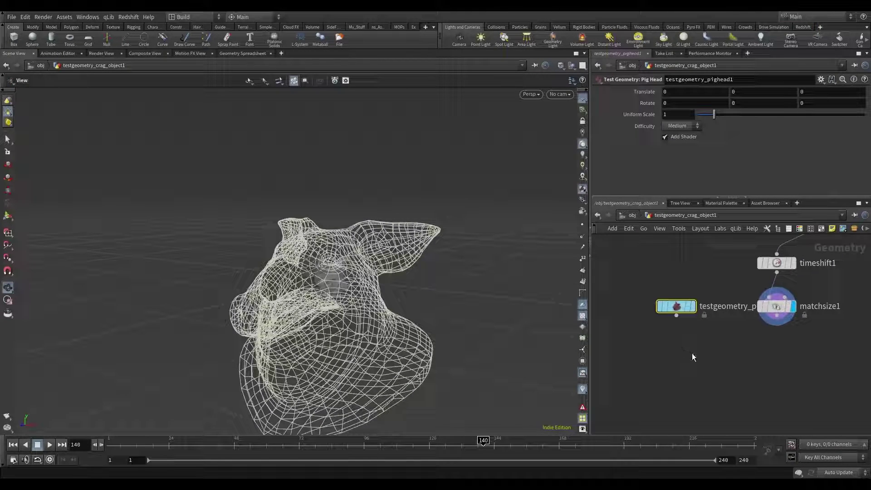
Add a second Match Size node with the pig head as first input and matchsize1 as second, and display it.
{"action": "left_click", "coordinate": [692, 353]}
{"action": "key", "text": "Tab"}
{"action": "type", "text": "ma"}
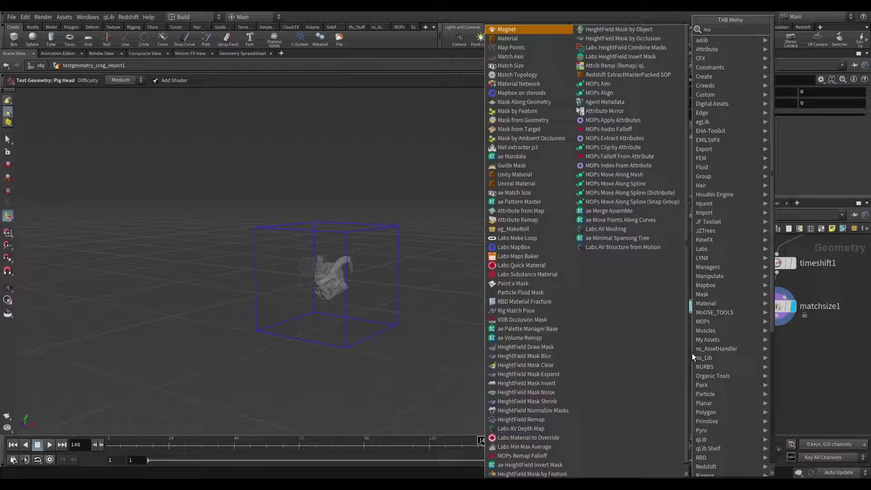
{"action": "type", "text": "t"}
{"action": "left_click", "coordinate": [826, 48]}
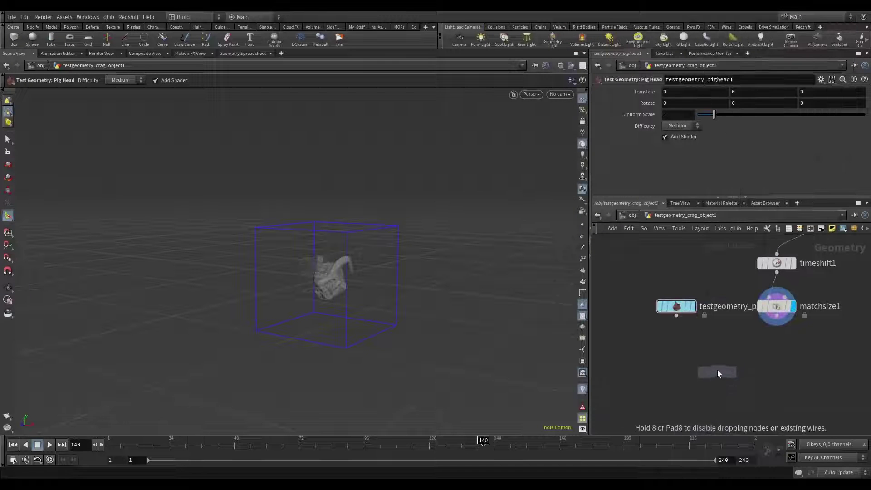
{"action": "left_click", "coordinate": [728, 341]}
{"action": "left_click_drag", "start_coordinate": [669, 310], "coordinate": [721, 332]}
{"action": "left_click", "coordinate": [771, 320]}
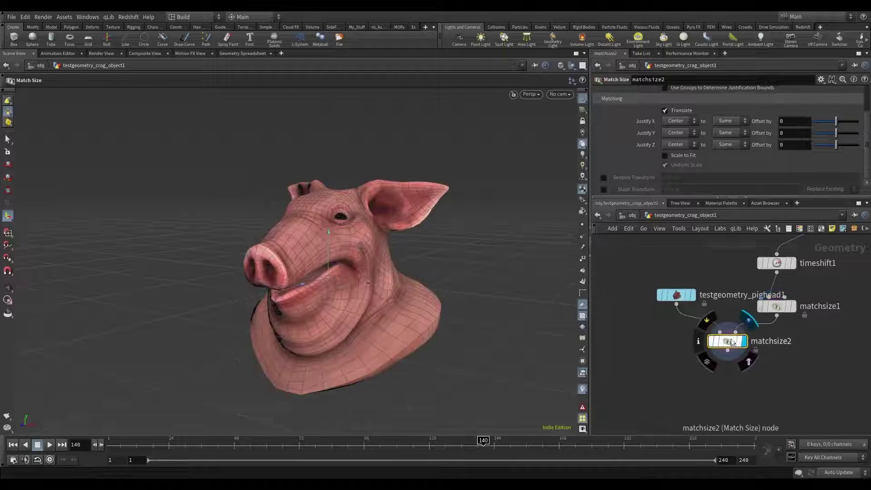
Enable Scale to Fit on matchsize2 and template matchsize1 to compare the pig head with the Crag head.
{"action": "left_click", "coordinate": [665, 155]}
{"action": "key", "text": "Escape"}
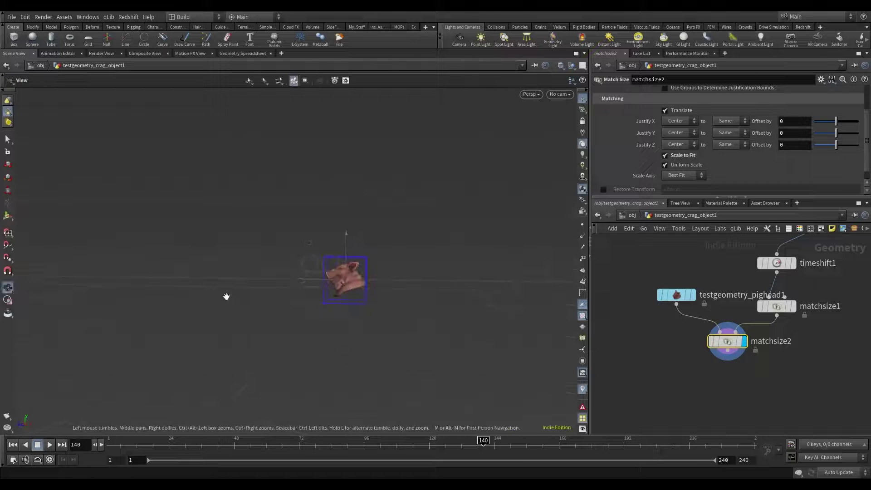
{"action": "scroll", "coordinate": [347, 276], "scroll_direction": "up", "scroll_amount": 5}
{"action": "left_click", "coordinate": [789, 307]}
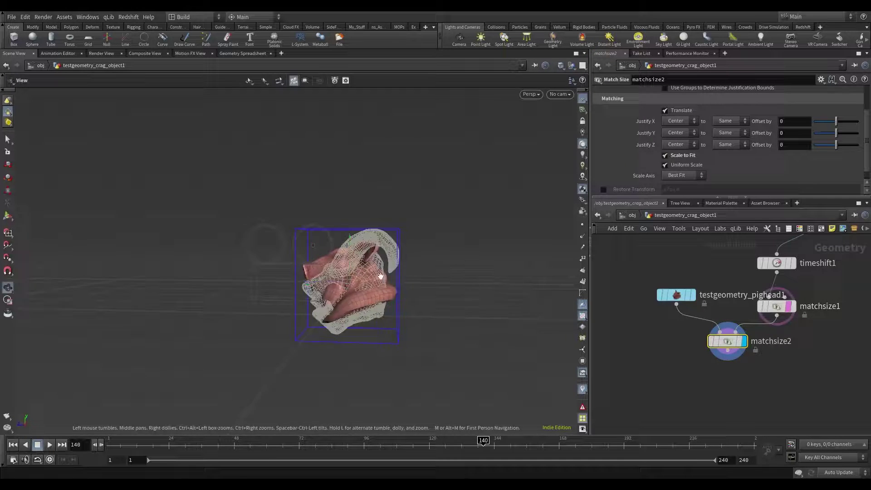
{"action": "left_click_drag", "start_coordinate": [381, 276], "coordinate": [356, 249]}
{"action": "scroll", "coordinate": [399, 306], "scroll_direction": "up", "scroll_amount": 3}
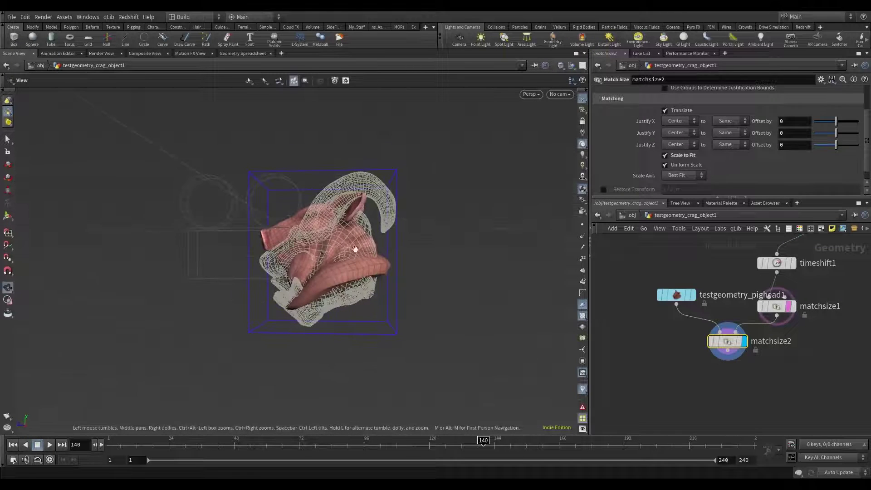
{"action": "key", "text": "Return"}
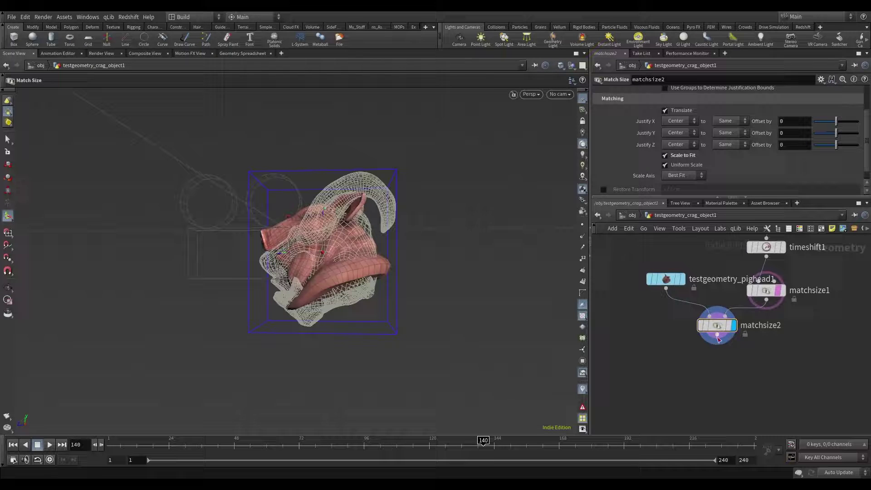
Add a Transform node below matchsize2, connect it to matchsize2's output, and display it.
{"action": "key", "text": "Tab"}
{"action": "mouse_move", "coordinate": [706, 361]}
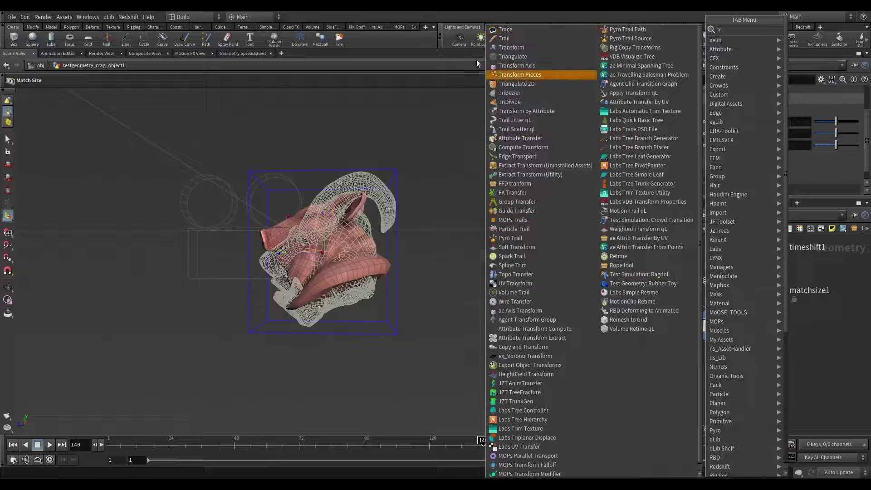
{"action": "left_click", "coordinate": [506, 48]}
{"action": "left_click", "coordinate": [718, 370]}
{"action": "left_click_drag", "start_coordinate": [718, 335], "coordinate": [718, 362]}
{"action": "left_click", "coordinate": [734, 370]}
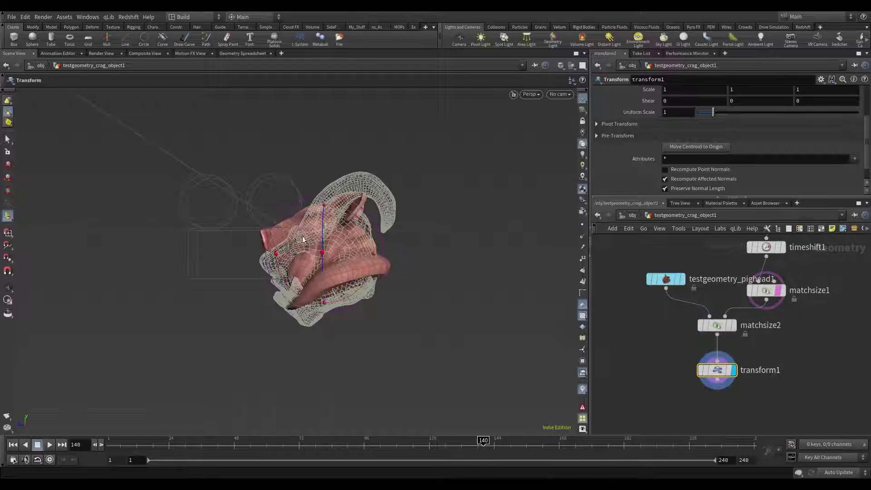
Rotate and shift the pig head to line up with the templated Crag head, and set its uniform scale to 1.33.
{"action": "left_click_drag", "start_coordinate": [293, 200], "coordinate": [282, 212]}
{"action": "left_click_drag", "start_coordinate": [293, 220], "coordinate": [305, 228], "text": "alt"}
{"action": "key", "text": "Return"}
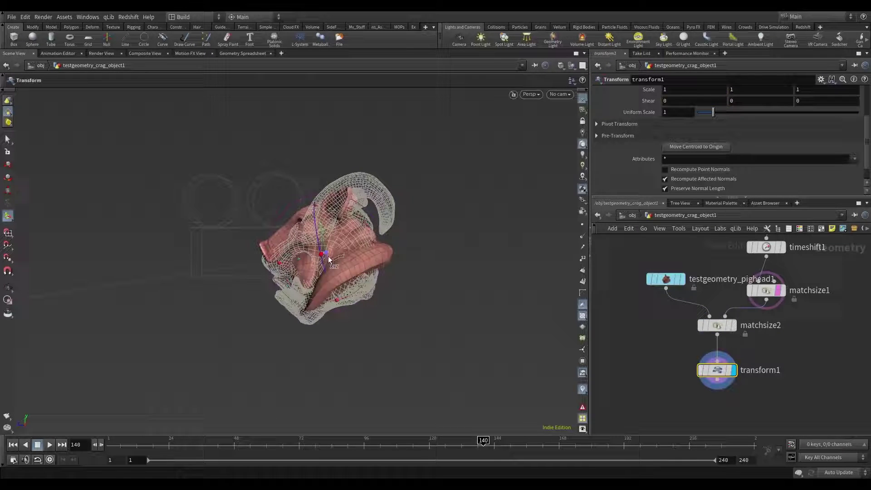
{"action": "left_click_drag", "start_coordinate": [328, 256], "coordinate": [311, 249]}
{"action": "key", "text": "ctrl+z"}
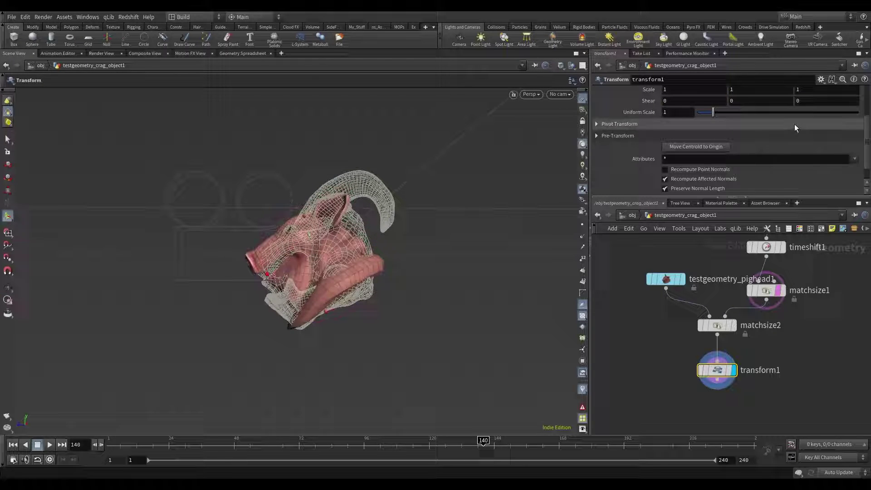
{"action": "left_click_drag", "start_coordinate": [713, 112], "coordinate": [719, 117]}
Add an Attribute Copy node below transform1.
{"action": "middle_click_drag", "start_coordinate": [743, 394], "coordinate": [732, 335]}
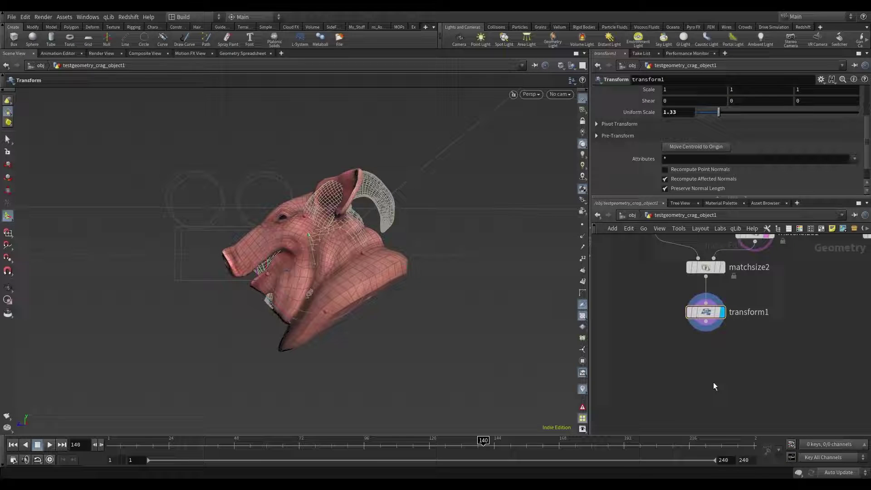
{"action": "key", "text": "Tab"}
{"action": "type", "text": "ca"}
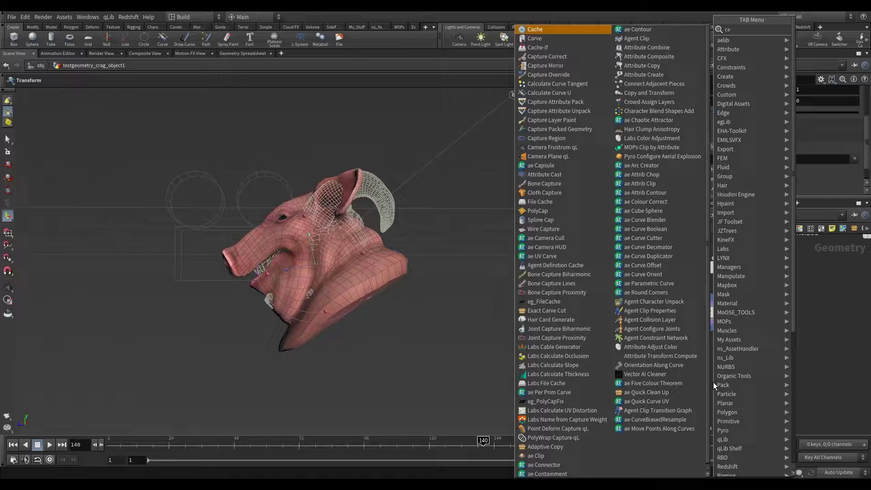
{"action": "type", "text": "t"}
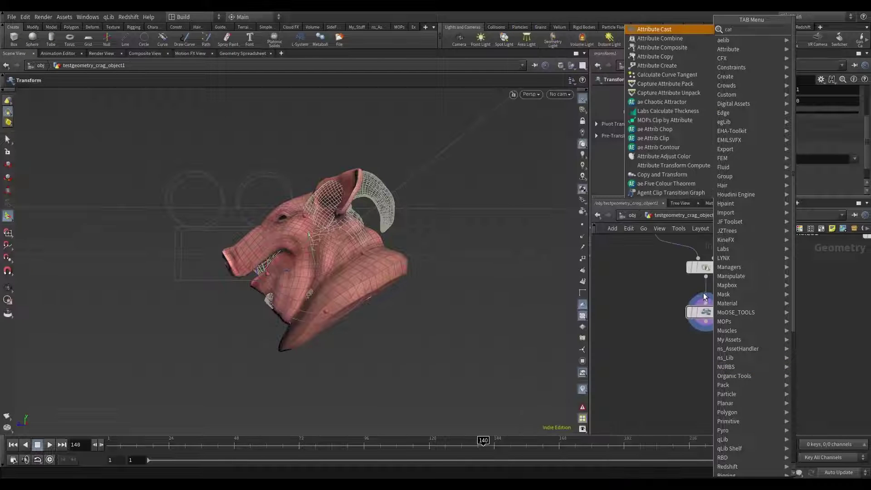
{"action": "left_click", "coordinate": [653, 57]}
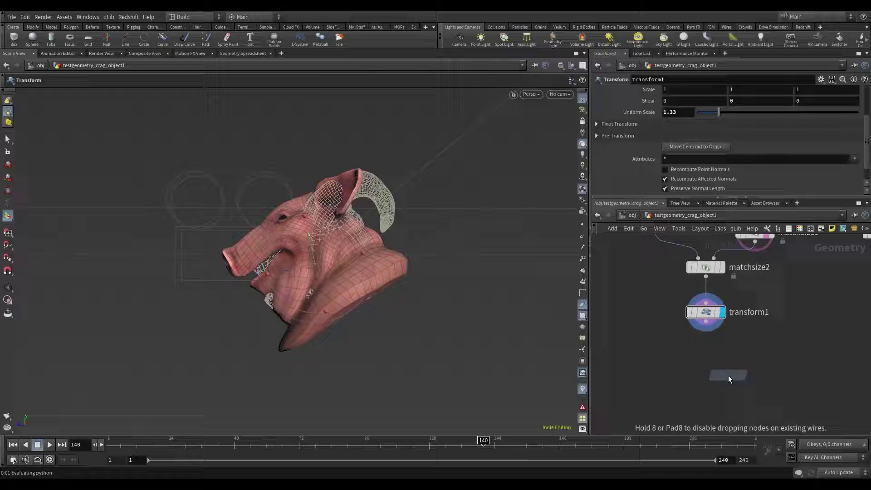
{"action": "left_click", "coordinate": [729, 379]}
Set matchsize1's Stash Transform attribute name to xformcreg.
{"action": "middle_click_drag", "start_coordinate": [774, 312], "coordinate": [768, 354]}
{"action": "left_click", "coordinate": [754, 274]}
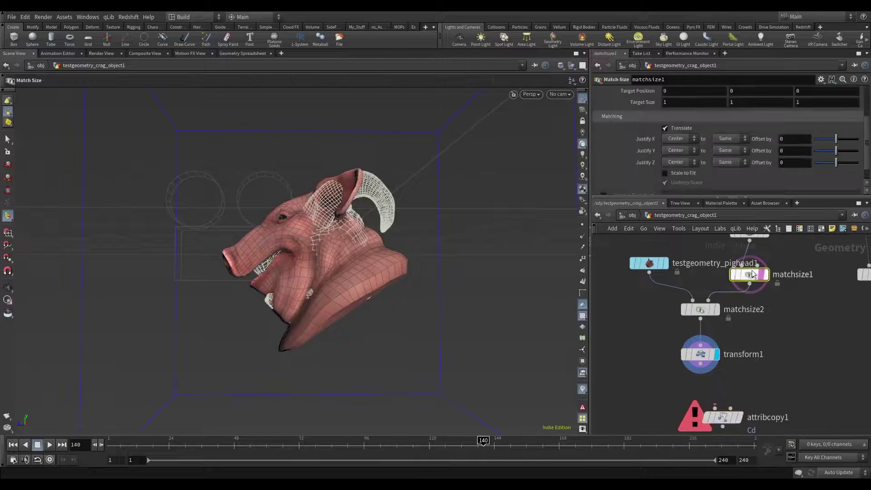
{"action": "scroll", "coordinate": [730, 188], "scroll_direction": "down", "scroll_amount": 1}
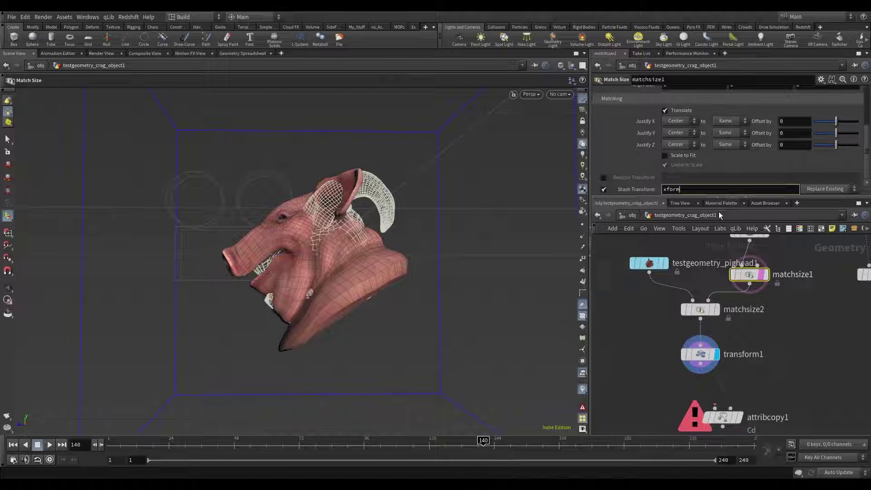
{"action": "type", "text": "creg"}
{"action": "key", "text": "Return"}
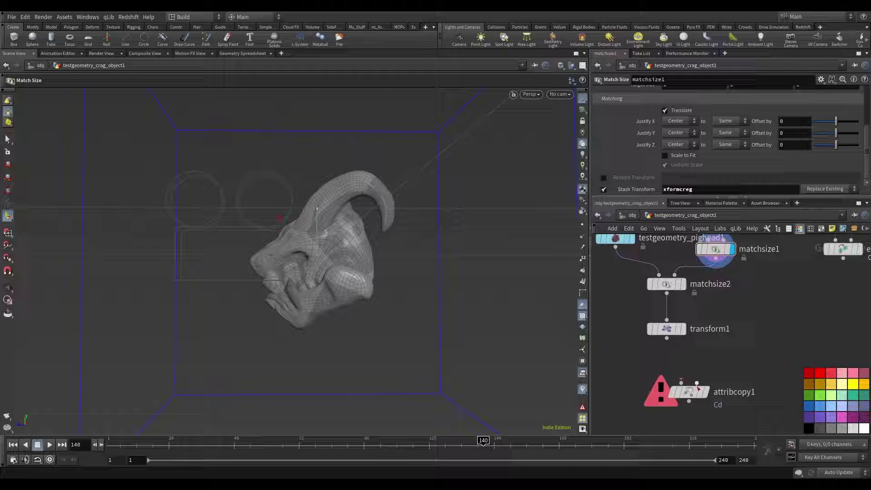
Connect transform1 to the first and matchsize1 to the second input of attribcopy1, and display attribcopy1.
{"action": "left_click", "coordinate": [682, 384]}
{"action": "left_click_drag", "start_coordinate": [689, 391], "coordinate": [713, 365]}
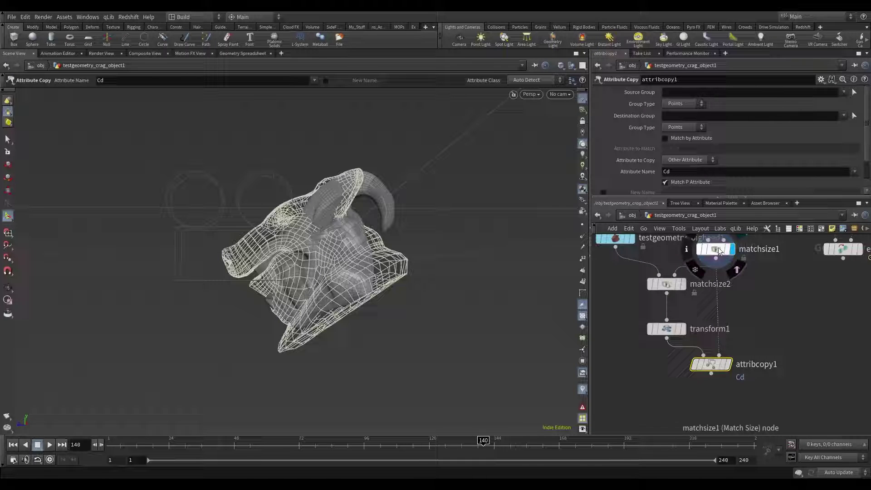
{"action": "left_click_drag", "start_coordinate": [727, 369], "coordinate": [724, 368]}
{"action": "left_click", "coordinate": [725, 369]}
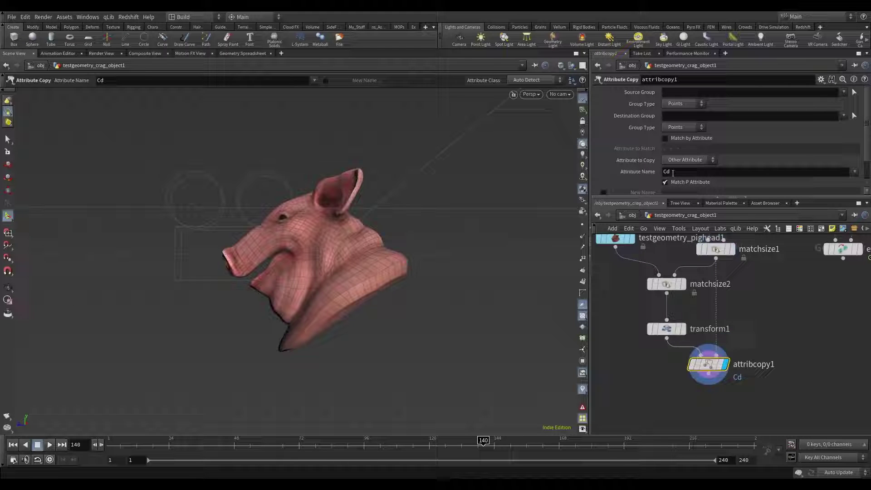
Set attribcopy1 to copy the xformcreg attribute instead of Cd.
{"action": "left_click", "coordinate": [855, 173]}
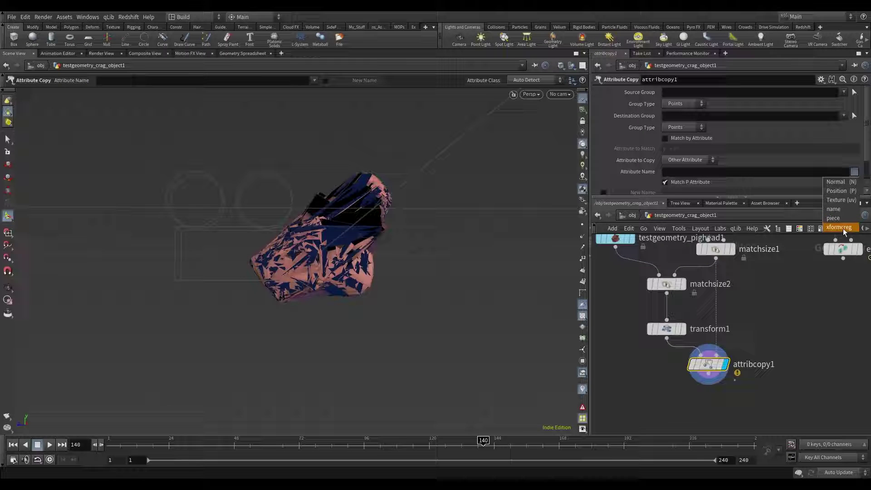
{"action": "left_click", "coordinate": [841, 227]}
{"action": "middle_click_drag", "start_coordinate": [813, 371], "coordinate": [816, 337]}
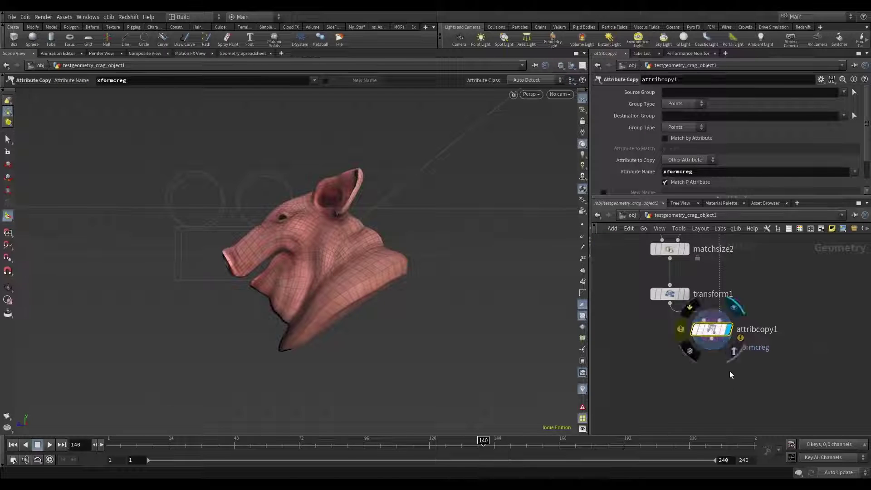
Add a third Match Size node below attribcopy1, feed it from attribcopy1, and display it.
{"action": "middle_click_drag", "start_coordinate": [722, 388], "coordinate": [716, 377]}
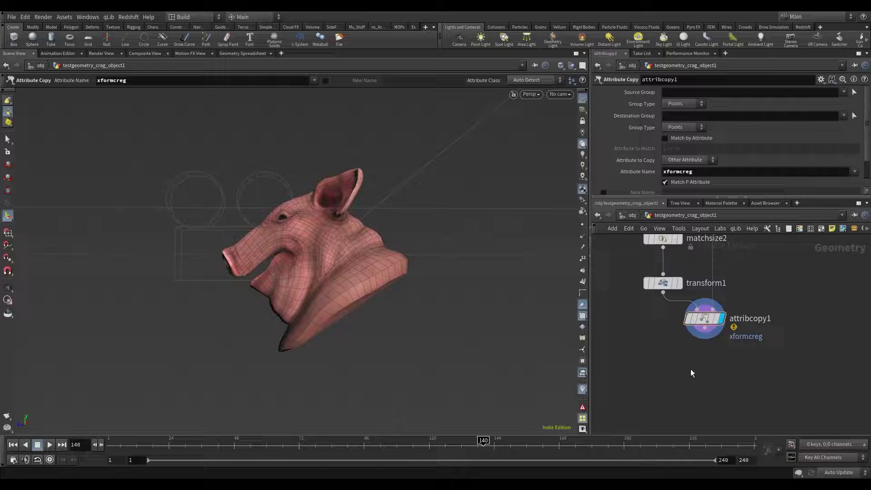
{"action": "key", "text": "Tab"}
{"action": "type", "text": "mat"}
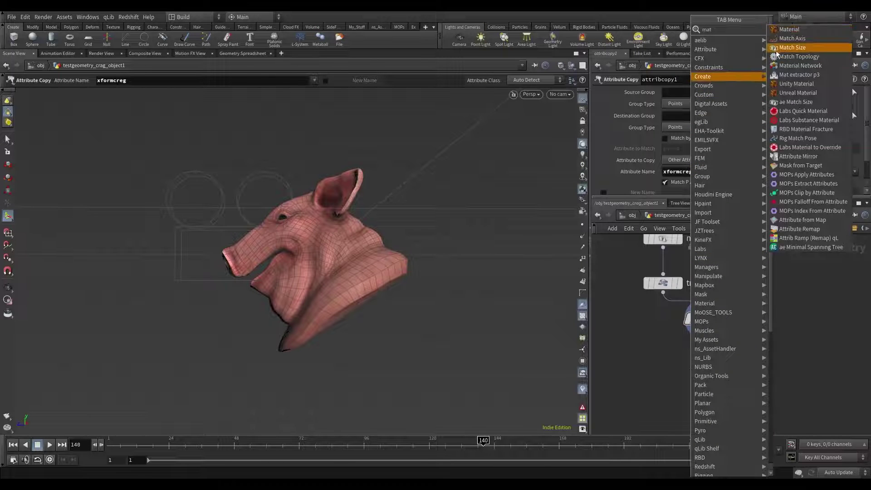
{"action": "left_click", "coordinate": [792, 48]}
{"action": "left_click", "coordinate": [704, 365]}
{"action": "left_click_drag", "start_coordinate": [710, 336], "coordinate": [705, 354]}
Enable Restore Transform on matchsize3 using the xformcreg attribute.
{"action": "left_click", "coordinate": [603, 177]}
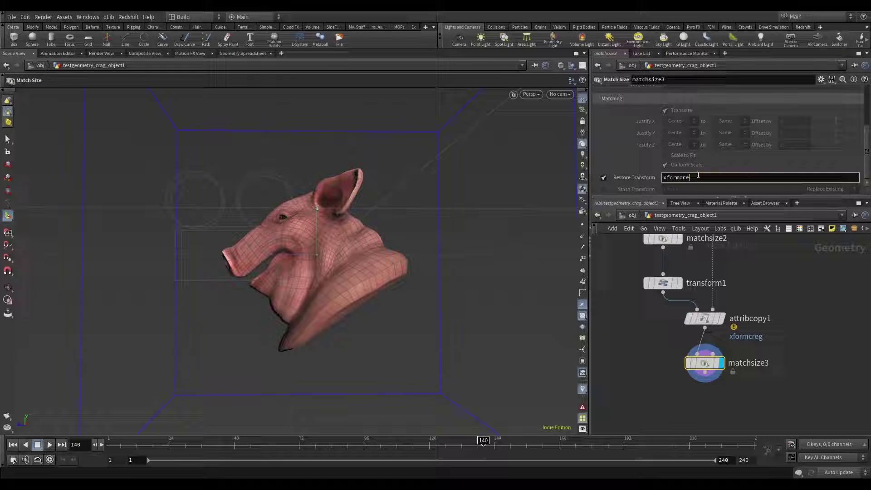
{"action": "key", "text": "Return"}
{"action": "scroll", "coordinate": [358, 255], "scroll_direction": "down", "scroll_amount": 2}
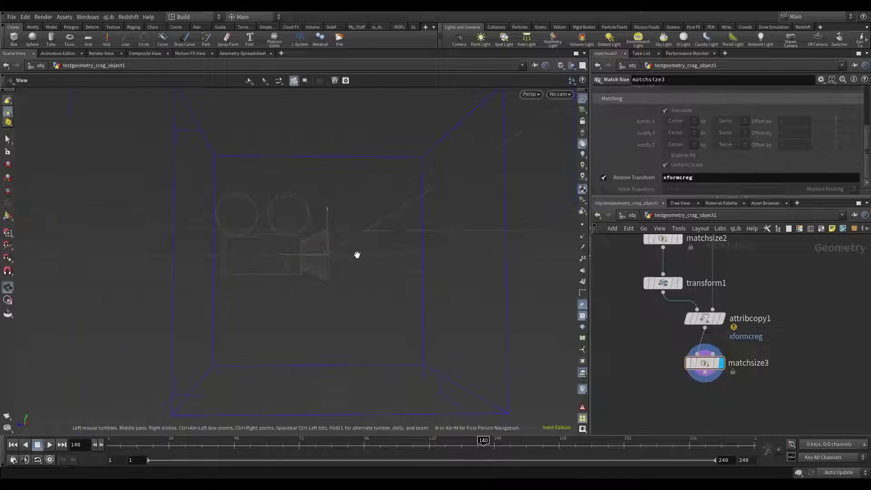
Check the restored pig head in the scene and move extracttransform1 down level with matchsize3.
{"action": "scroll", "coordinate": [316, 217], "scroll_direction": "down", "scroll_amount": 2}
{"action": "middle_click_drag", "start_coordinate": [317, 218], "coordinate": [317, 262]}
{"action": "scroll", "coordinate": [317, 262], "scroll_direction": "down", "scroll_amount": 2}
{"action": "mouse_move", "coordinate": [317, 262]}
{"action": "left_mouse_down"}
{"action": "mouse_move", "coordinate": [348, 247]}
{"action": "mouse_move", "coordinate": [306, 251]}
{"action": "left_mouse_up"}
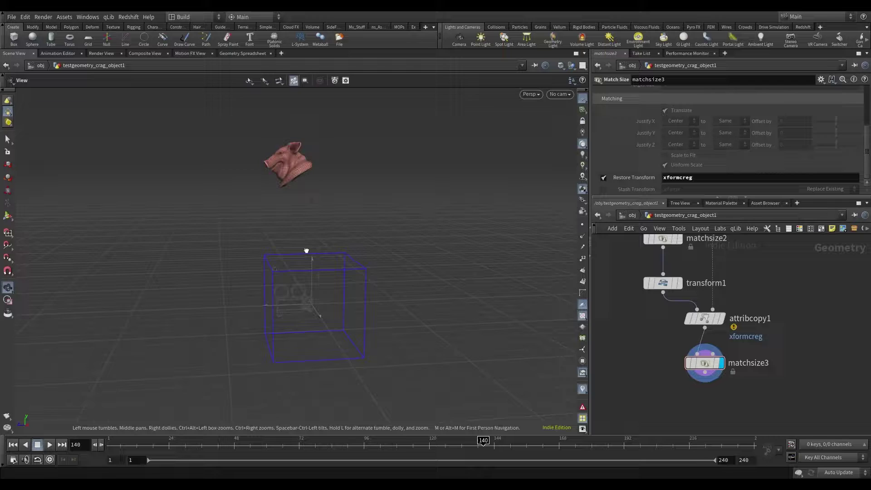
{"action": "key", "text": "Return"}
{"action": "key", "text": "h"}
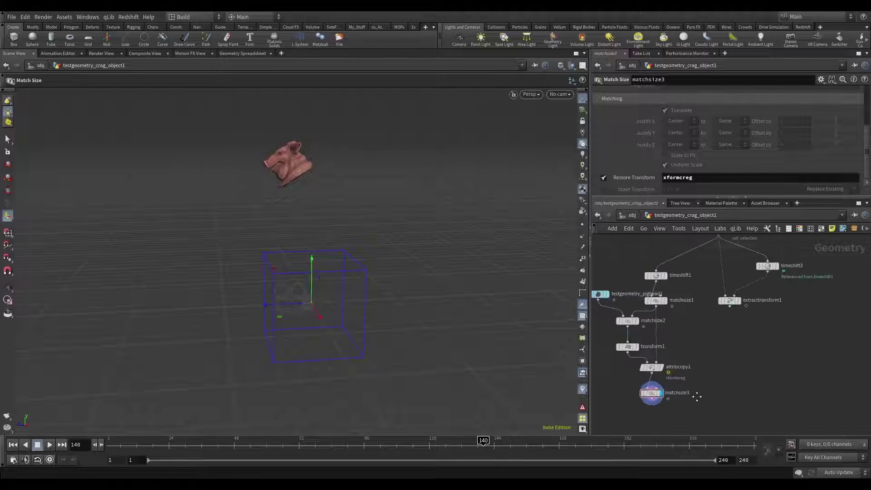
{"action": "left_click_drag", "start_coordinate": [720, 389], "coordinate": [720, 393]}
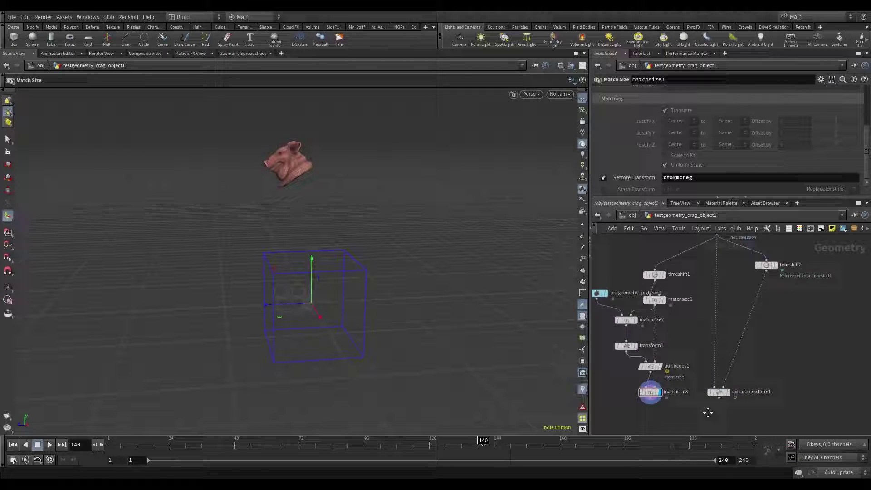
Add a Transform Pieces node below matchsize3 and extracttransform1.
{"action": "middle_click_drag", "start_coordinate": [709, 411], "coordinate": [710, 358]}
{"action": "scroll", "coordinate": [674, 386], "scroll_direction": "up", "scroll_amount": 2}
{"action": "key", "text": "Tab"}
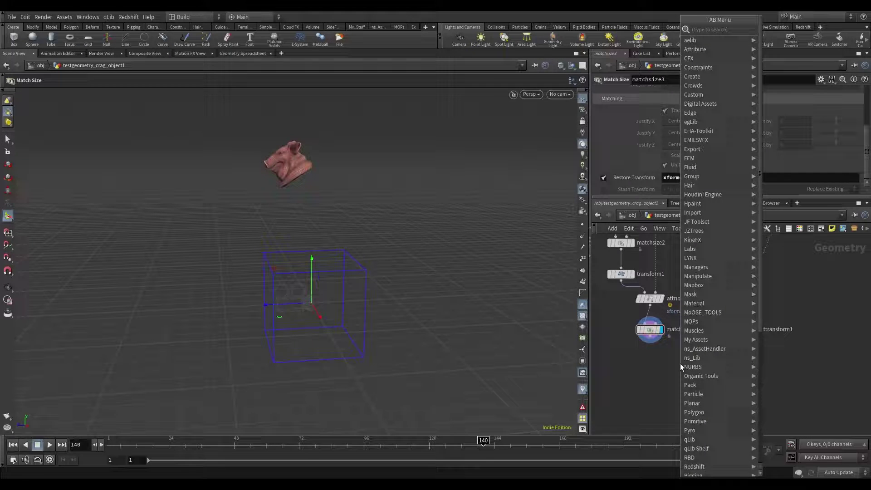
{"action": "type", "text": "tra"}
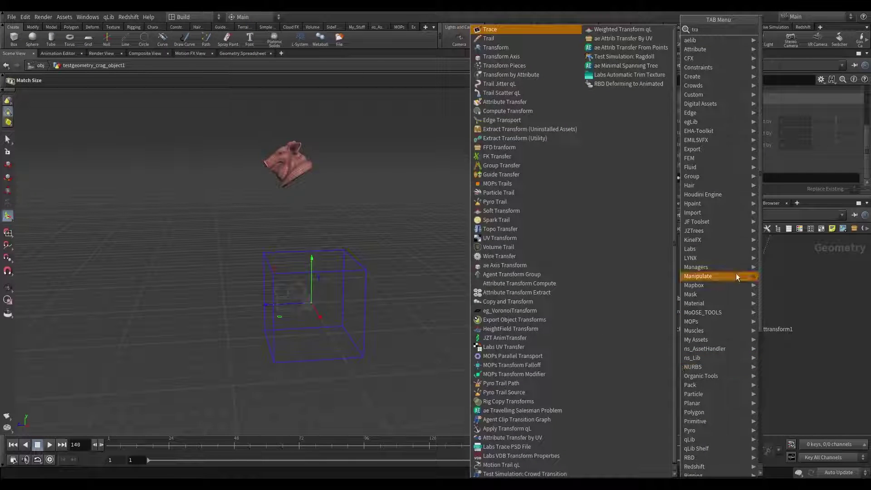
{"action": "left_click", "coordinate": [503, 65]}
{"action": "left_click", "coordinate": [682, 375]}
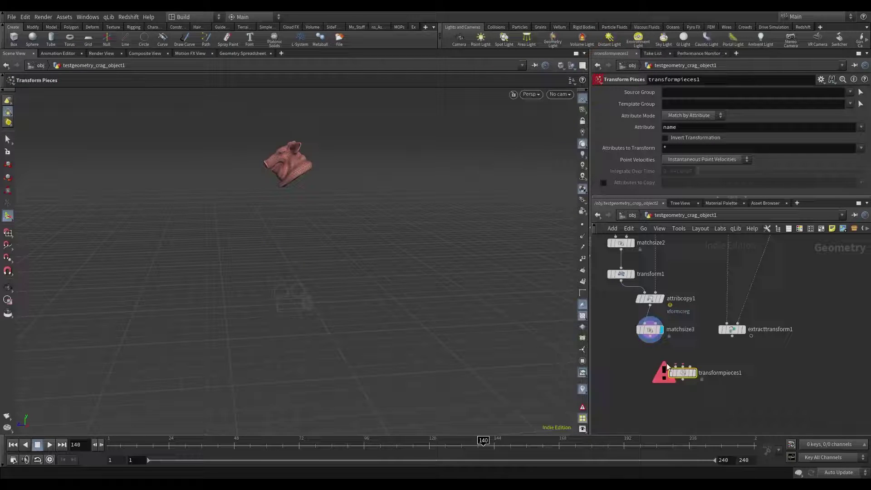
Connect matchsize3 to the first and extracttransform1 to the second input of transformpieces1, display it, and enable Invert Transformation.
{"action": "left_click_drag", "start_coordinate": [669, 367], "coordinate": [673, 367]}
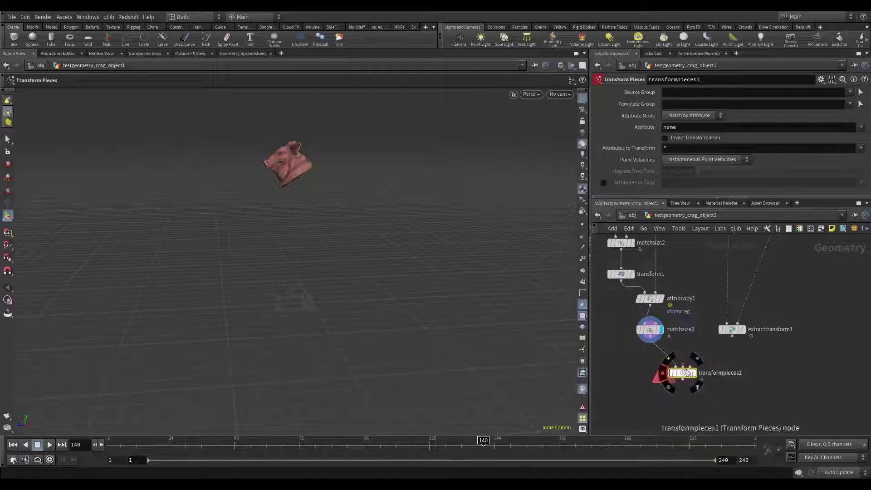
{"action": "left_click", "coordinate": [696, 373]}
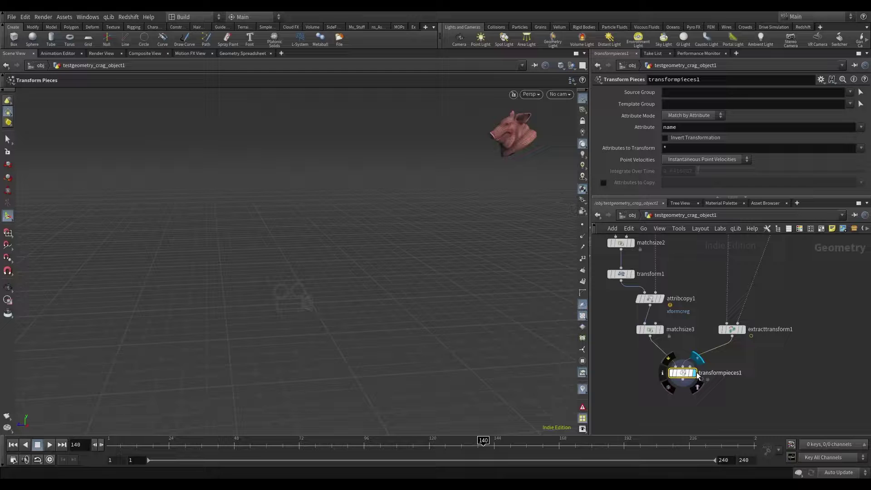
{"action": "left_click", "coordinate": [666, 138]}
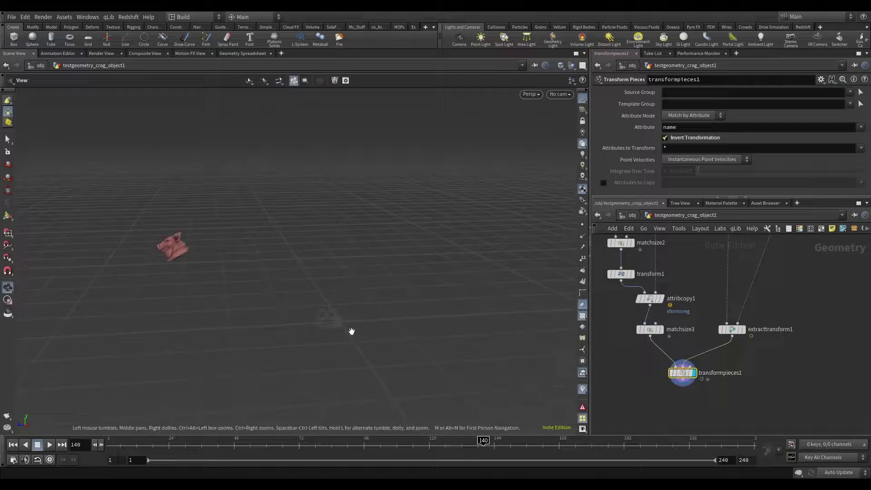
Duplicate the blast1 node and turn off Delete Non Selected on the copy to isolate Crag's headless body.
{"action": "scroll", "coordinate": [840, 368], "scroll_direction": "down", "scroll_amount": 4}
{"action": "middle_click_drag", "start_coordinate": [834, 323], "coordinate": [757, 380]}
{"action": "scroll", "coordinate": [710, 310], "scroll_direction": "up", "scroll_amount": 2}
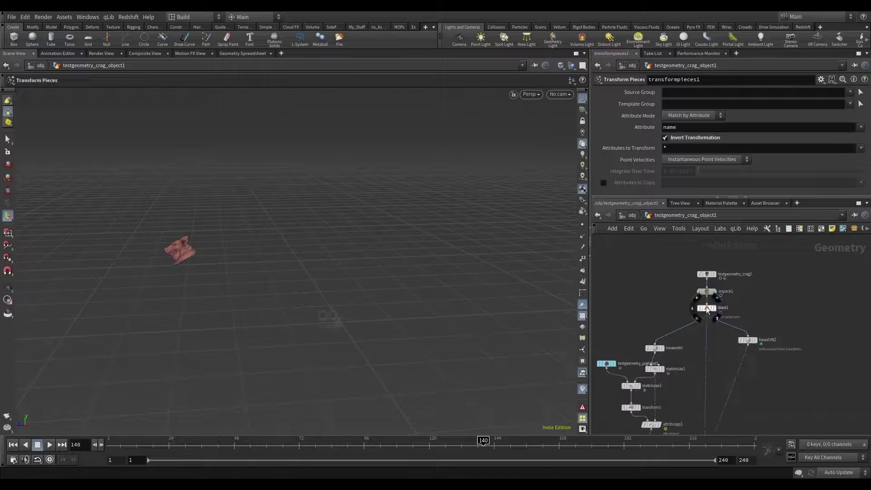
{"action": "left_click", "coordinate": [835, 327]}
{"action": "left_click", "coordinate": [666, 124]}
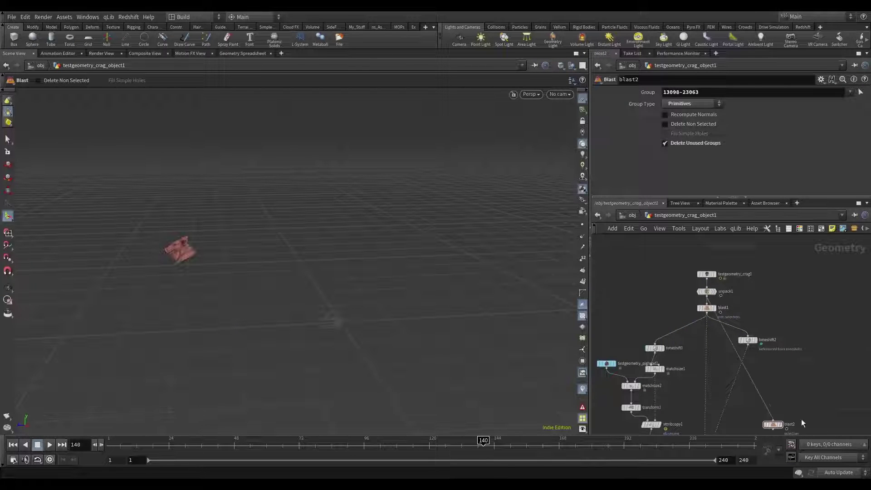
Place blast2 beside transformpieces1, combine both nodes in a Merge, and display the merge.
{"action": "middle_click_drag", "start_coordinate": [802, 423], "coordinate": [783, 317]}
{"action": "scroll", "coordinate": [762, 320], "scroll_direction": "up", "scroll_amount": 4}
{"action": "left_click_drag", "start_coordinate": [752, 318], "coordinate": [721, 388]}
{"action": "middle_click_drag", "start_coordinate": [649, 407], "coordinate": [712, 332]}
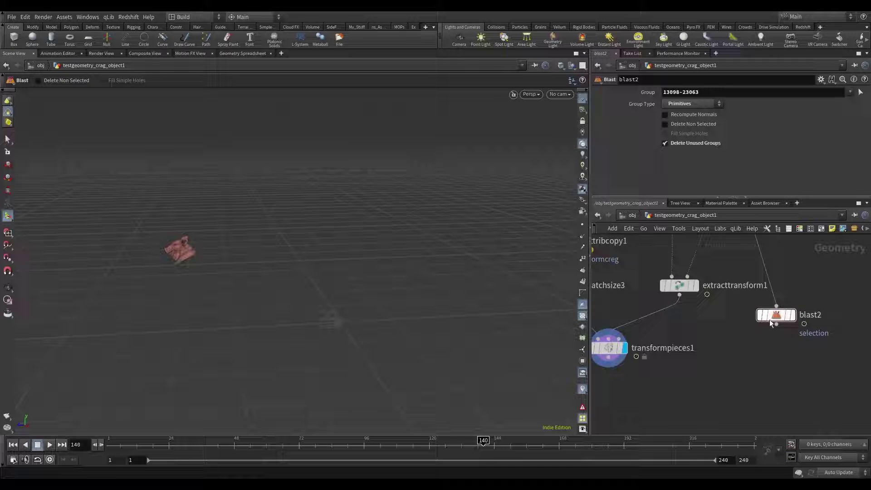
{"action": "left_click_drag", "start_coordinate": [771, 322], "coordinate": [750, 355]}
{"action": "left_click_drag", "start_coordinate": [754, 412], "coordinate": [597, 350]}
{"action": "left_click_drag", "start_coordinate": [609, 358], "coordinate": [678, 402]}
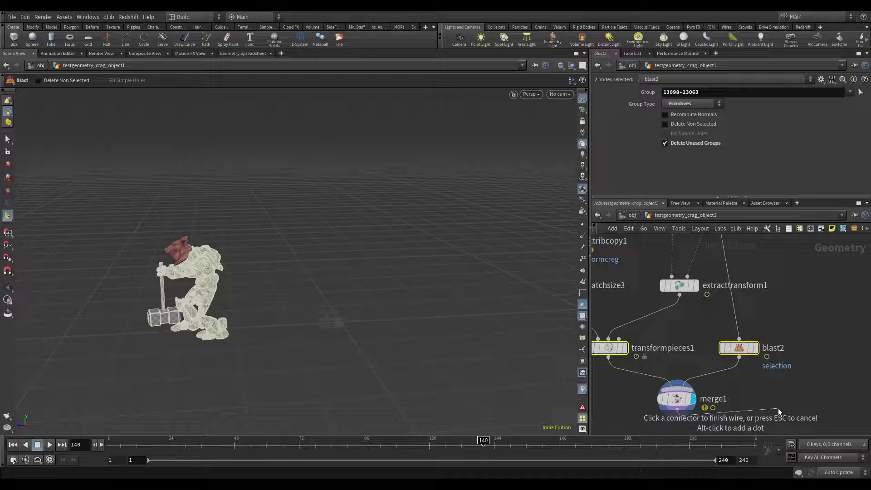
{"action": "key", "text": "Escape"}
Scrub the animation to frame 130 and examine up close how the pig head sits on the body.
{"action": "middle_click_drag", "start_coordinate": [234, 276], "coordinate": [317, 257]}
{"action": "left_click_drag", "start_coordinate": [317, 257], "coordinate": [382, 259]}
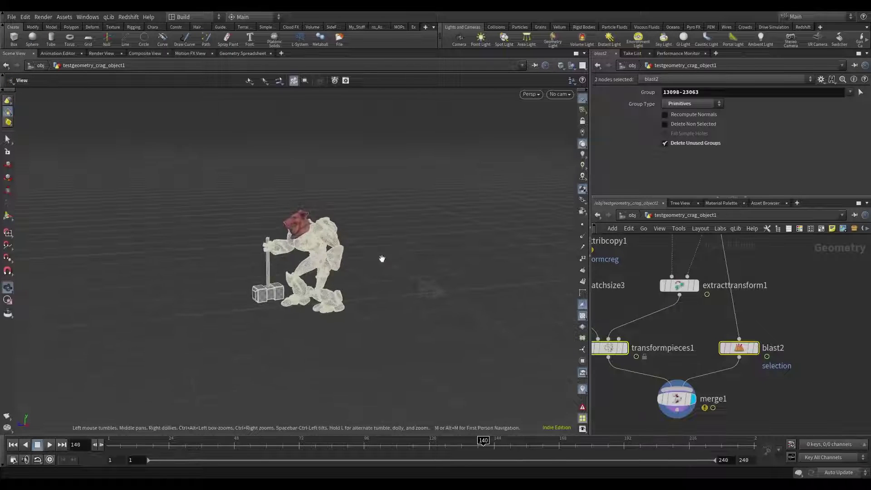
{"action": "key", "text": "Return"}
{"action": "left_click_drag", "start_coordinate": [234, 443], "coordinate": [405, 443]}
{"action": "left_click_drag", "start_coordinate": [438, 416], "coordinate": [456, 415]}
{"action": "key", "text": "Escape"}
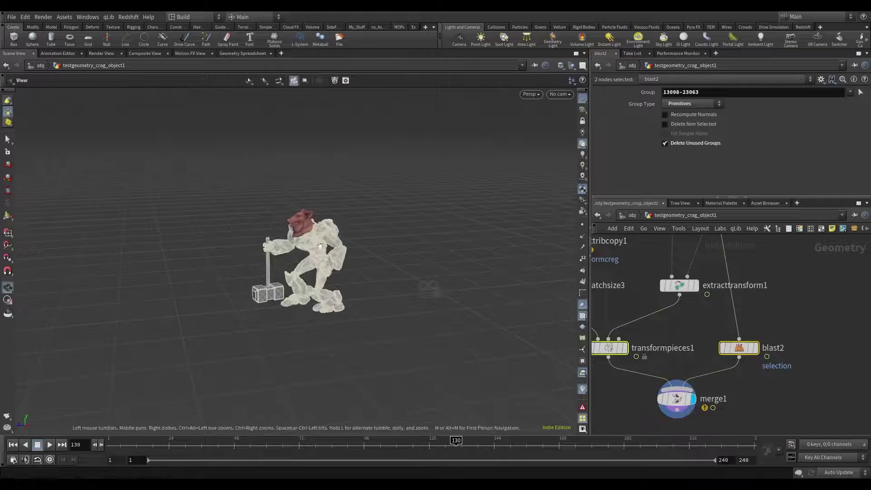
{"action": "right_click_drag", "start_coordinate": [282, 254], "coordinate": [341, 206]}
{"action": "left_click_drag", "start_coordinate": [342, 206], "coordinate": [396, 242]}
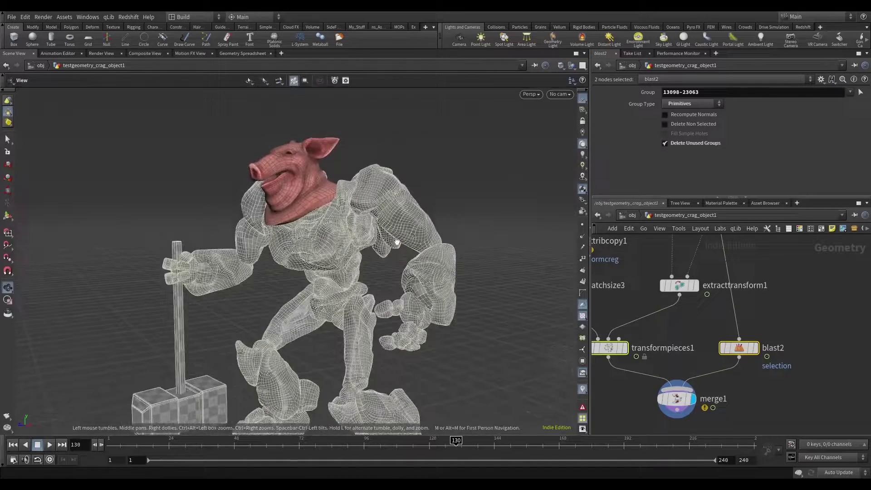
Adjust the pig head's placement and rotation on transform1 with the viewport handles to seat it better on the neck.
{"action": "middle_click", "coordinate": [680, 285]}
{"action": "middle_click_drag", "start_coordinate": [694, 297], "coordinate": [786, 420]}
{"action": "middle_click_drag", "start_coordinate": [712, 329], "coordinate": [754, 365]}
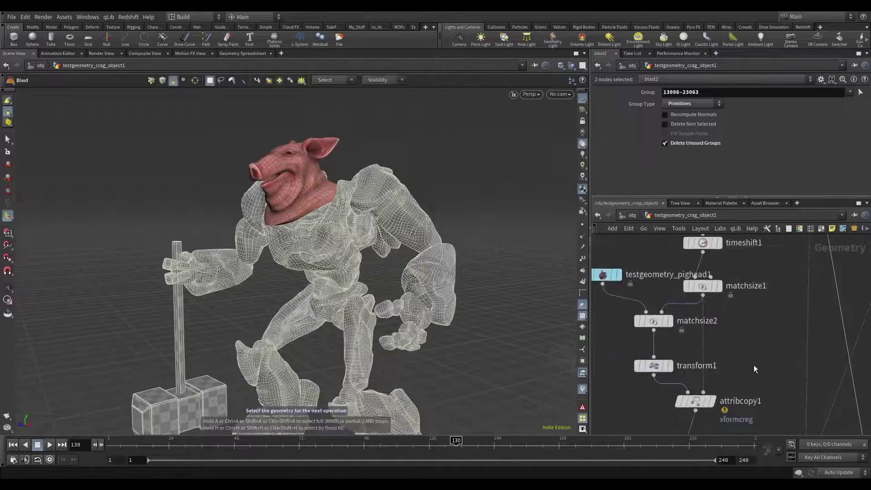
{"action": "left_click", "coordinate": [655, 367]}
{"action": "middle_click_drag", "start_coordinate": [450, 261], "coordinate": [382, 238]}
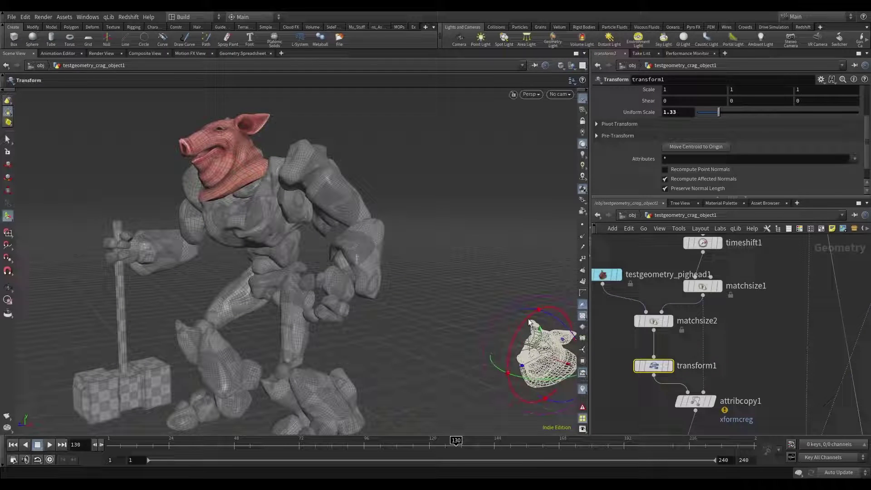
{"action": "left_click_drag", "start_coordinate": [528, 318], "coordinate": [513, 334]}
{"action": "left_click_drag", "start_coordinate": [218, 222], "coordinate": [274, 218]}
{"action": "left_click_drag", "start_coordinate": [408, 312], "coordinate": [292, 226]}
{"action": "mouse_move", "coordinate": [482, 333]}
{"action": "left_mouse_down"}
{"action": "mouse_move", "coordinate": [490, 363]}
{"action": "mouse_move", "coordinate": [480, 364]}
{"action": "mouse_move", "coordinate": [484, 347]}
{"action": "left_mouse_up"}
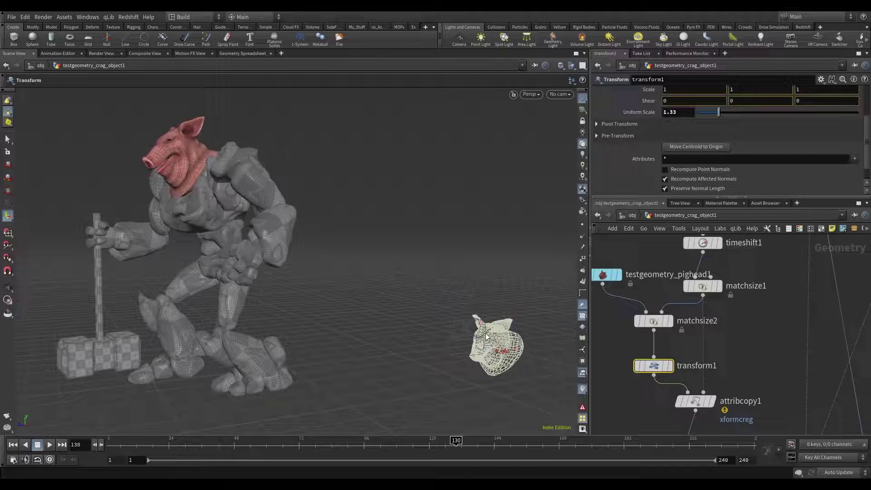
{"action": "left_click_drag", "start_coordinate": [174, 163], "coordinate": [244, 136], "text": "alt"}
{"action": "right_click_drag", "start_coordinate": [245, 137], "coordinate": [245, 247], "text": "alt"}
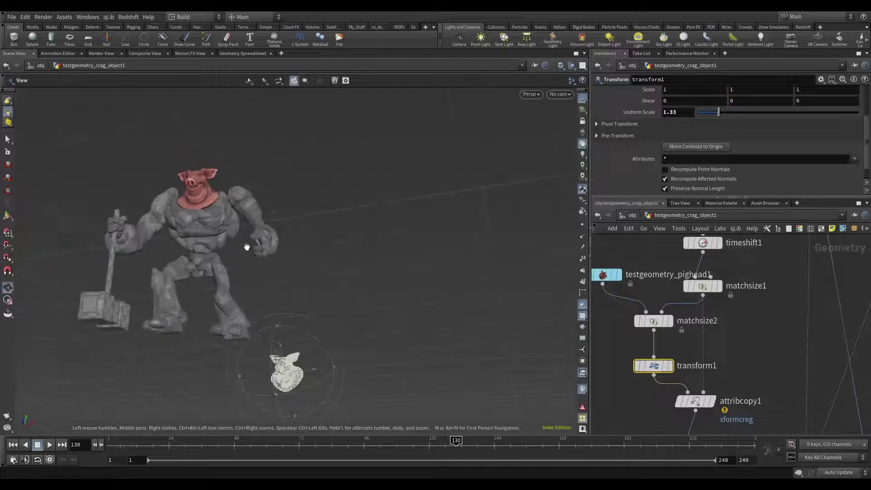
{"action": "left_click_drag", "start_coordinate": [245, 247], "coordinate": [313, 298], "text": "alt"}
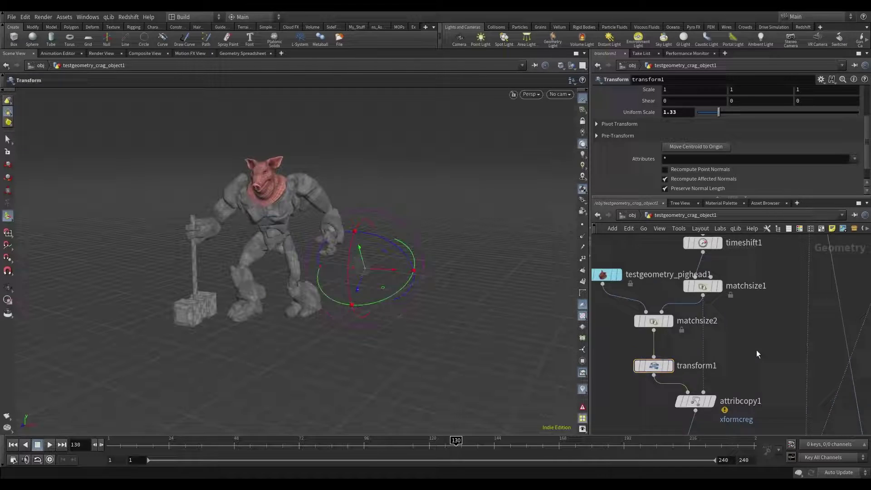
Select merge1 and scrub the animation through to frame 240 to review the pig head following the body.
{"action": "scroll", "coordinate": [757, 351], "scroll_direction": "down", "scroll_amount": 2}
{"action": "middle_click_drag", "start_coordinate": [758, 350], "coordinate": [716, 273]}
{"action": "middle_click_drag", "start_coordinate": [676, 427], "coordinate": [669, 362]}
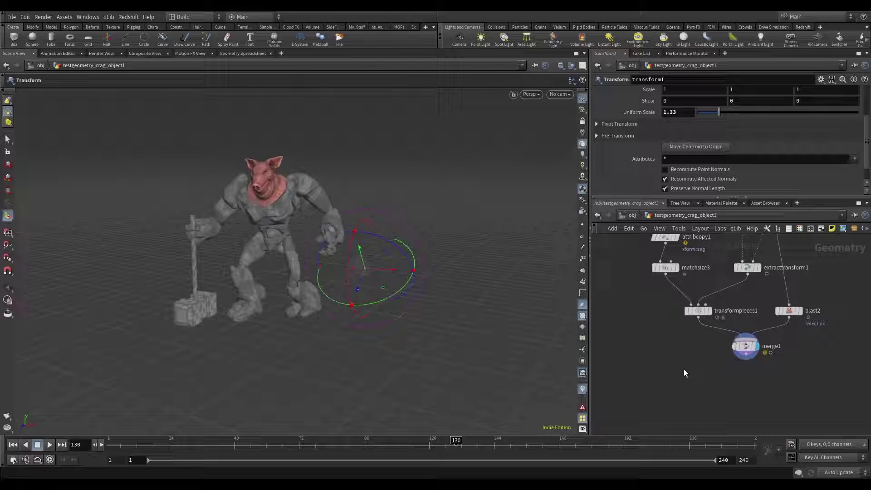
{"action": "left_click", "coordinate": [748, 351]}
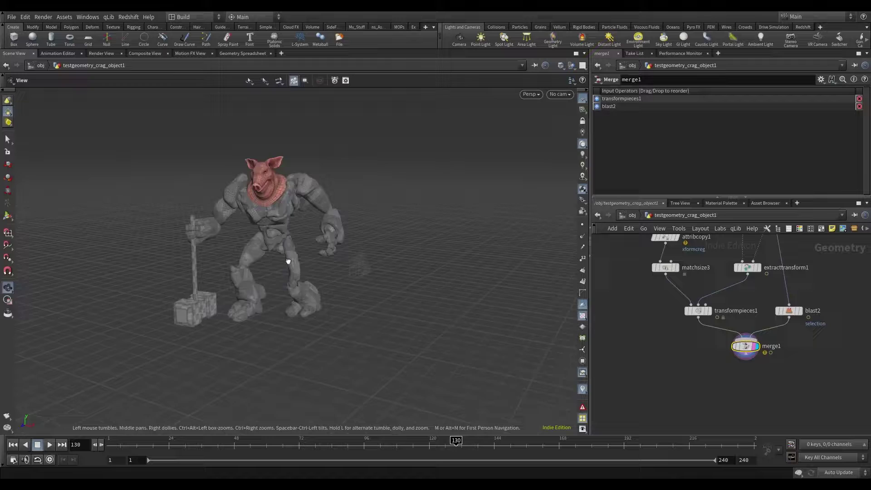
{"action": "left_click_drag", "start_coordinate": [288, 257], "coordinate": [278, 317], "text": "alt"}
{"action": "left_click_drag", "start_coordinate": [259, 443], "coordinate": [851, 388]}
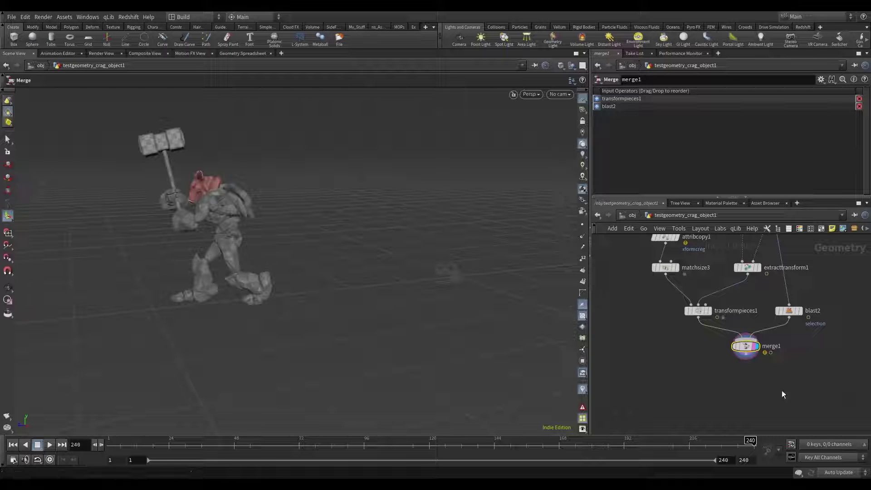